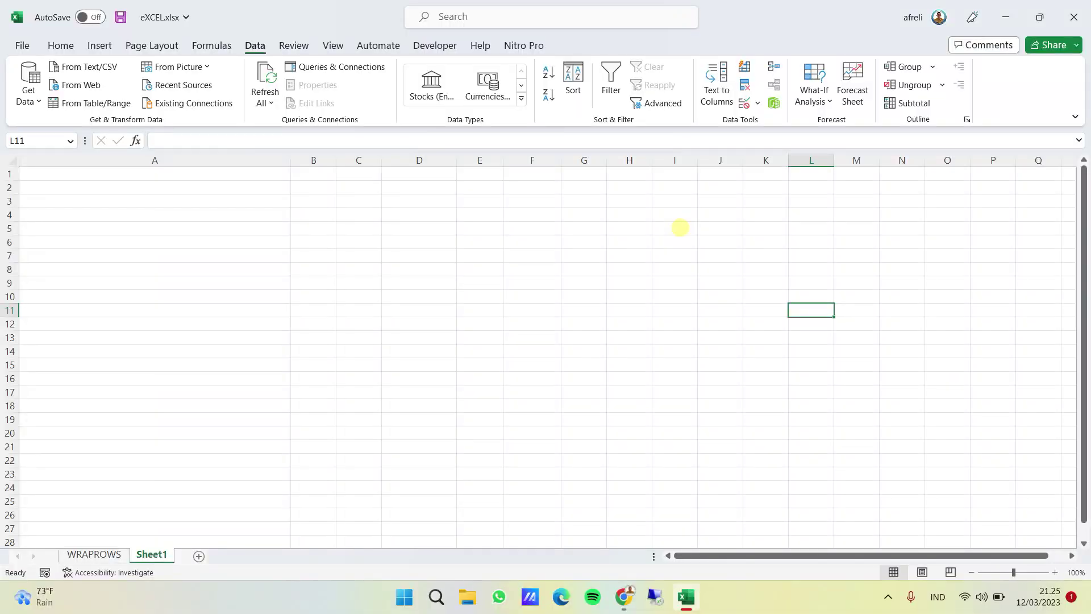
- Add a new blank Sheet2 and permanently delete Sheet1
{"action": "left_click", "coordinate": [199, 557]}
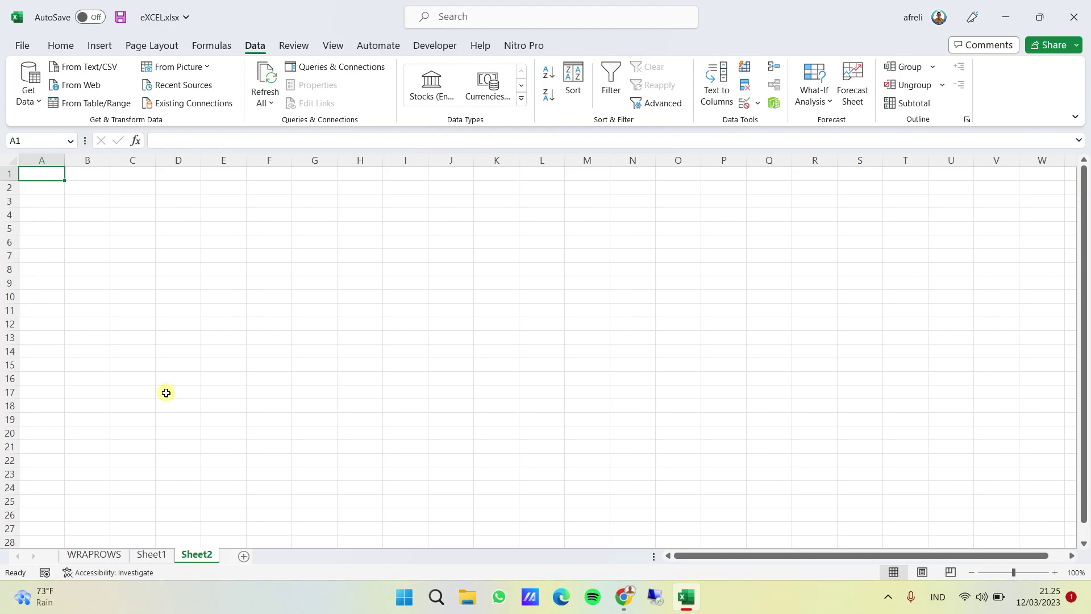
{"action": "left_click", "coordinate": [159, 556]}
{"action": "right_click", "coordinate": [159, 556]}
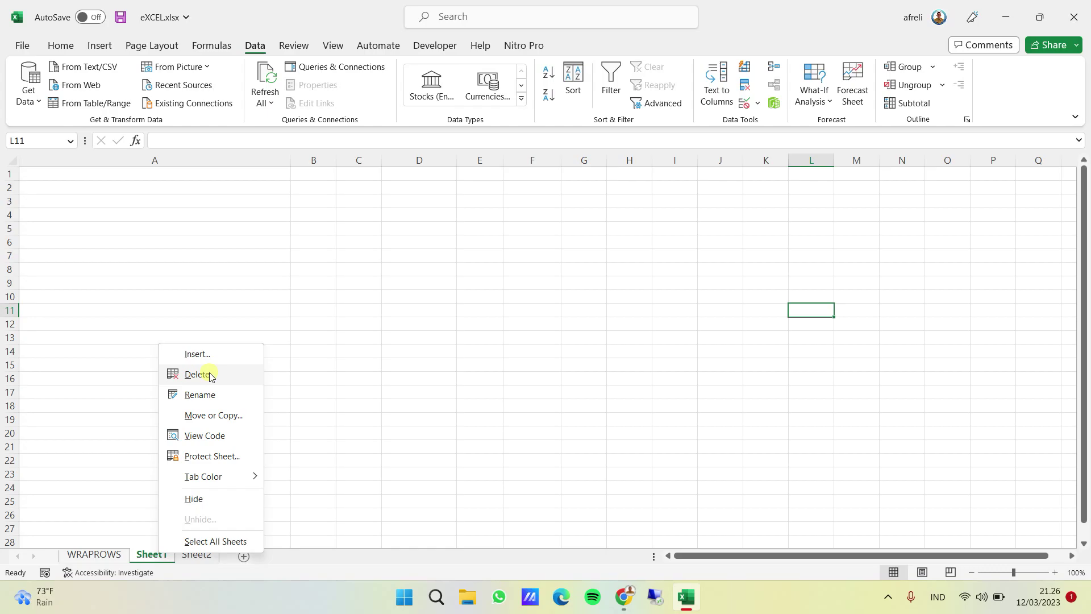
{"action": "left_click", "coordinate": [210, 375]}
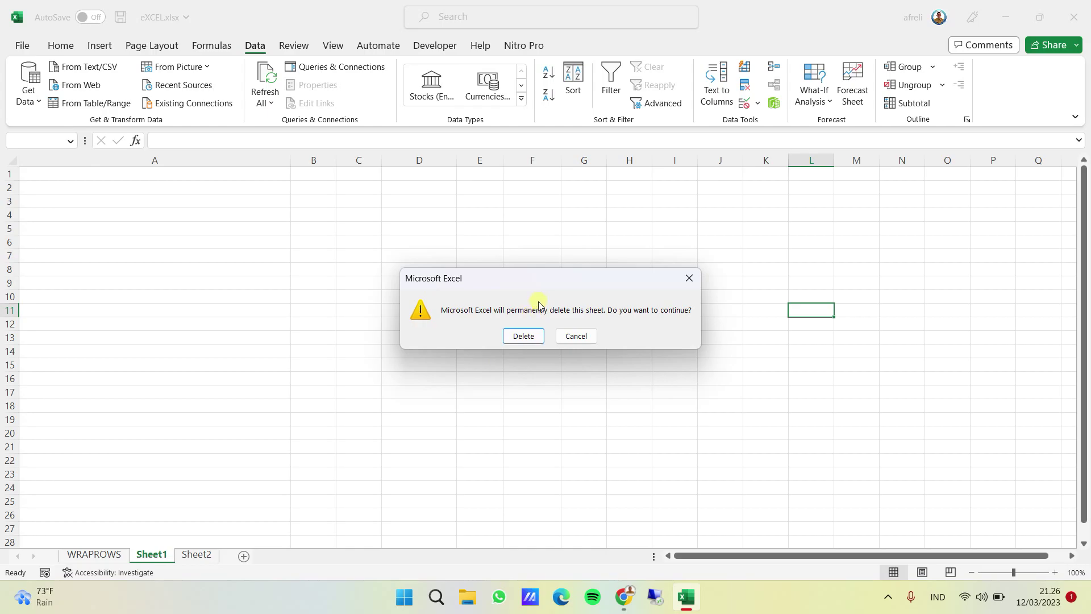
{"action": "left_click", "coordinate": [521, 335]}
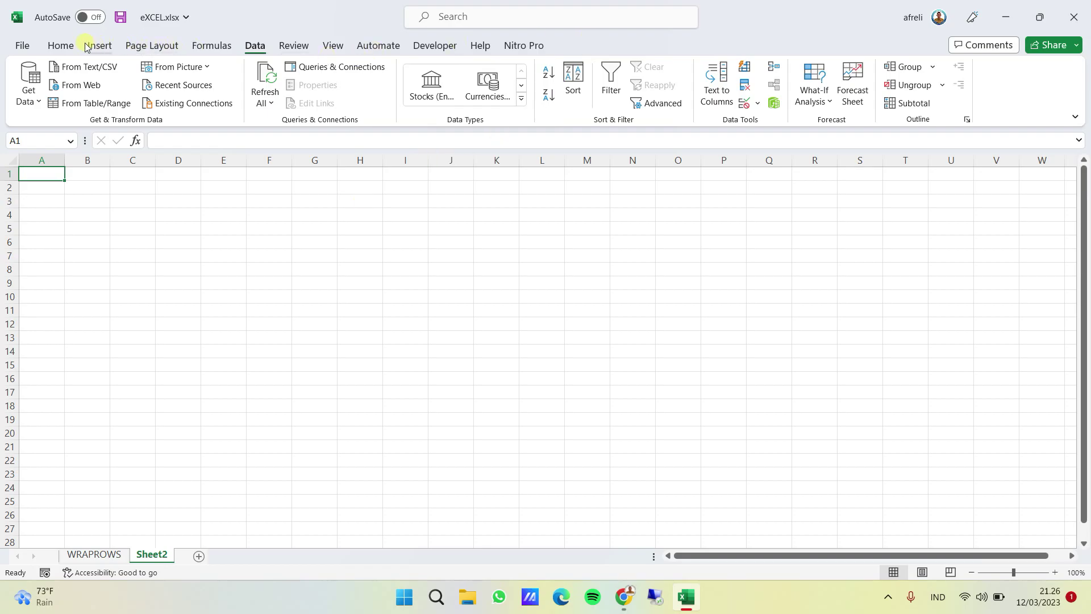
{"action": "left_click", "coordinate": [63, 45]}
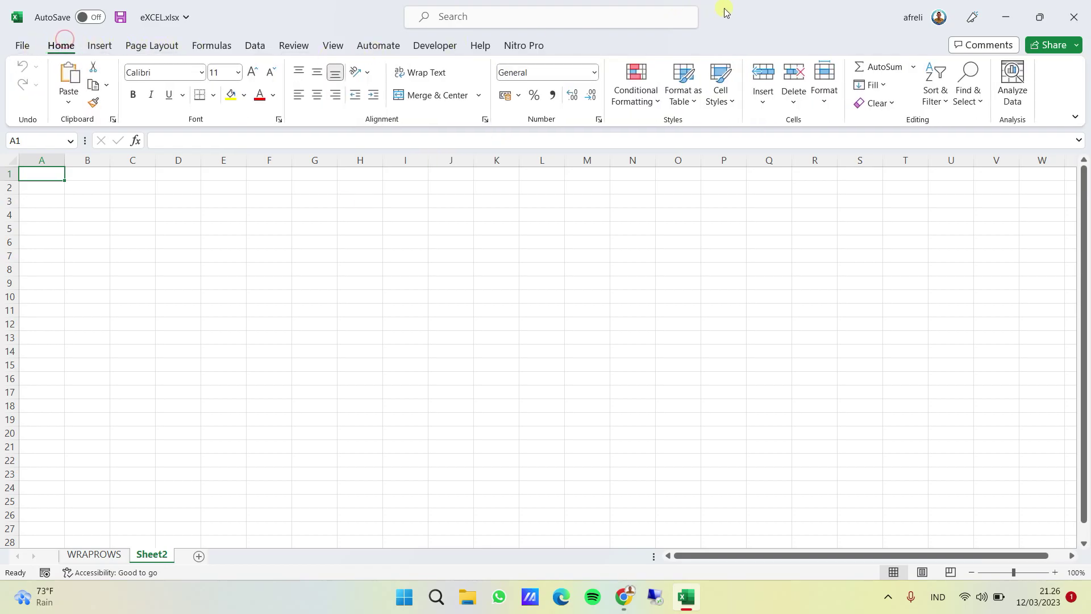
{"action": "left_click", "coordinate": [255, 46]}
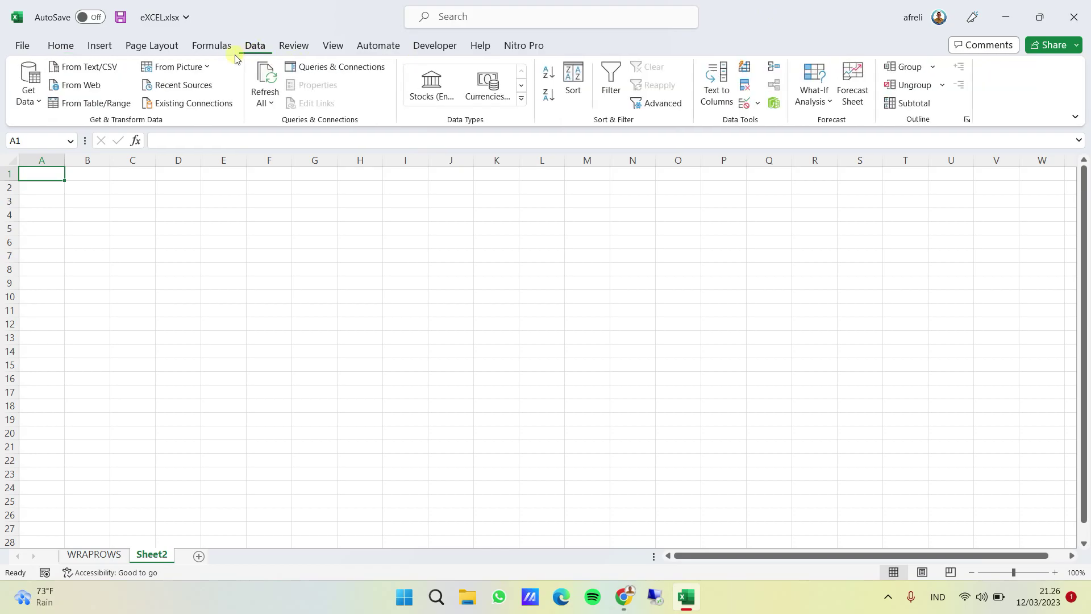
- Import data from the picture file Screenshot (31).png in the Screenshots folder
{"action": "left_click", "coordinate": [197, 67]}
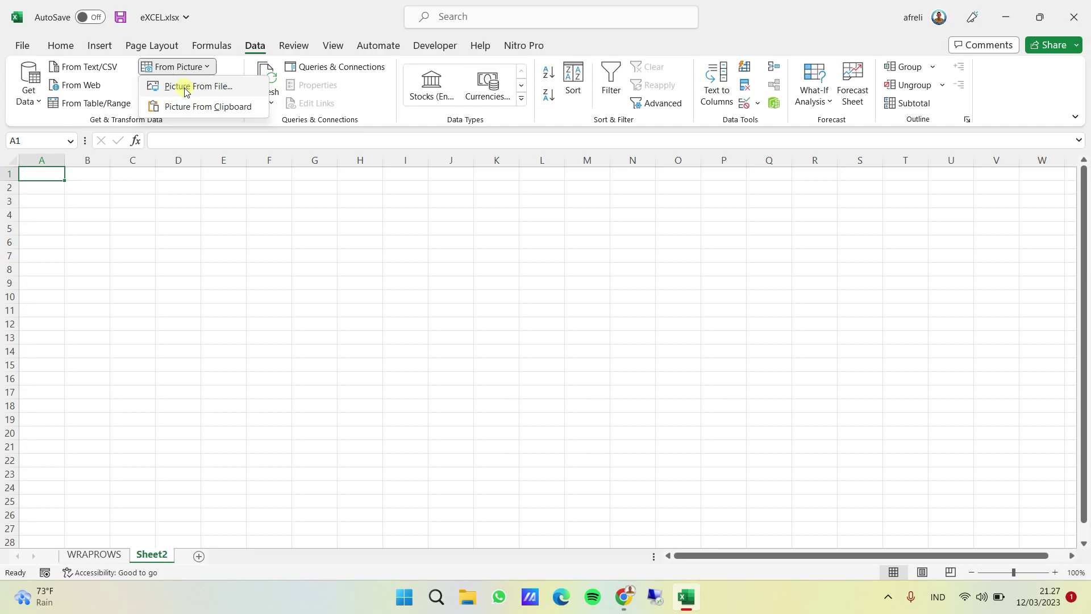
{"action": "left_click", "coordinate": [186, 88]}
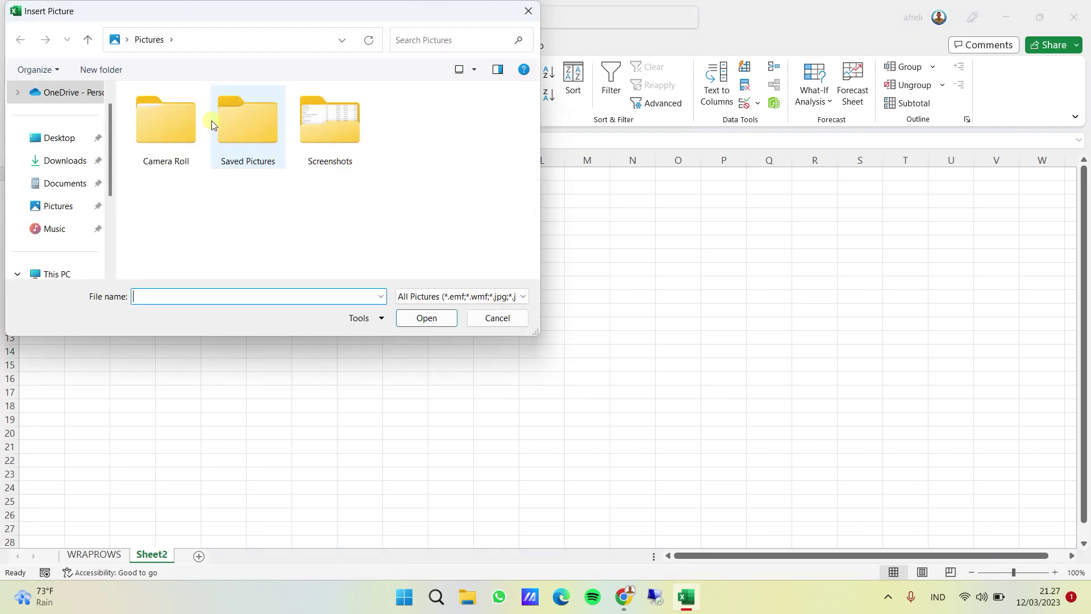
{"action": "double_click", "coordinate": [327, 136]}
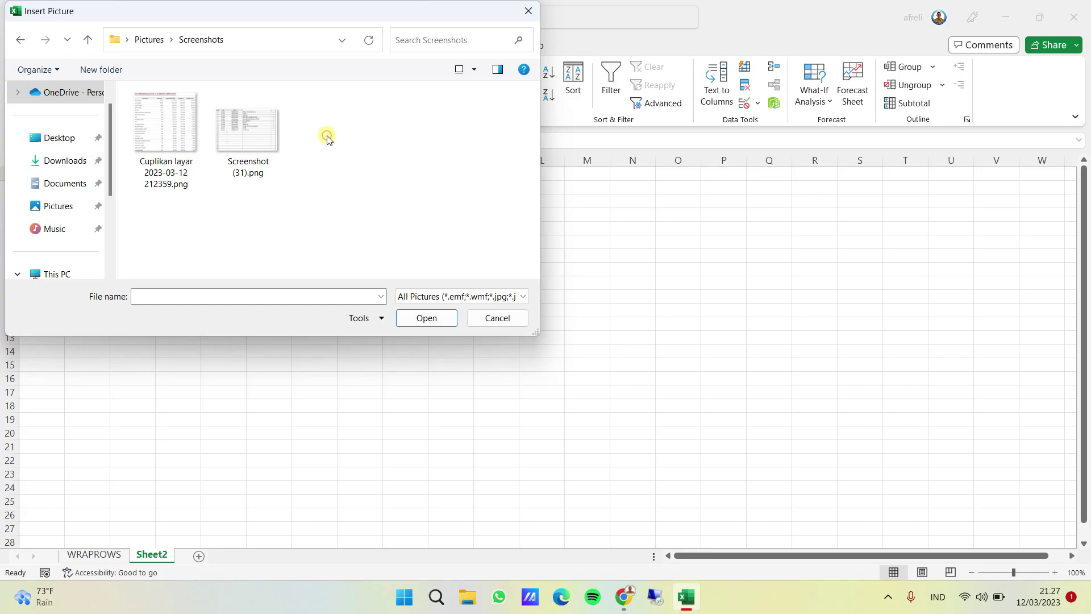
{"action": "double_click", "coordinate": [257, 142]}
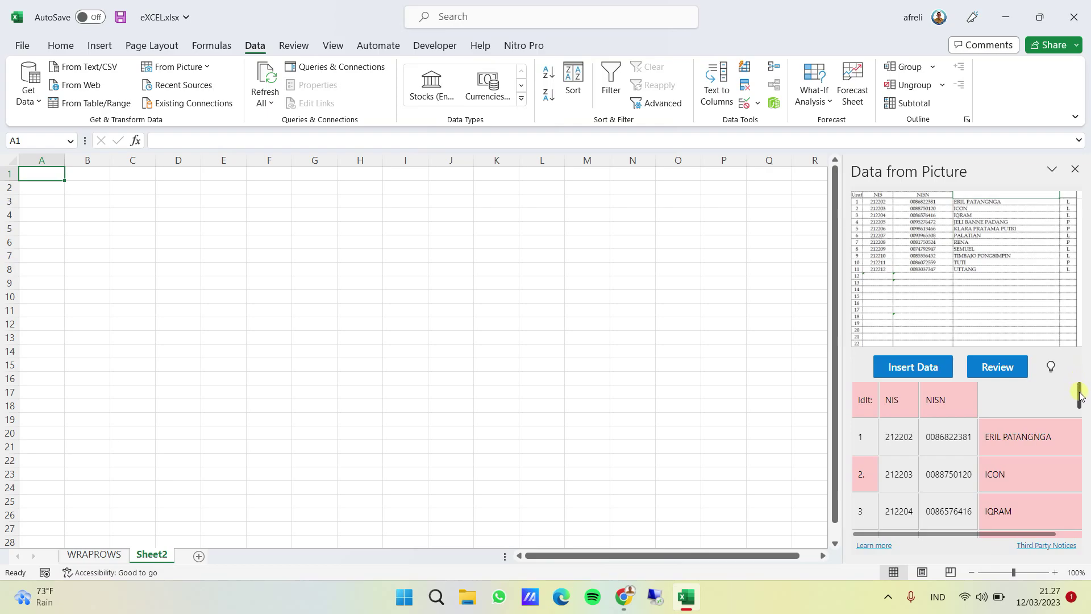
- Check the first student's extracted NISN and name, then choose to insert the data
{"action": "mouse_move", "coordinate": [1079, 392]}
{"action": "left_mouse_down"}
{"action": "mouse_move", "coordinate": [1080, 500]}
{"action": "mouse_move", "coordinate": [1080, 380]}
{"action": "left_mouse_up"}
{"action": "left_click", "coordinate": [967, 438]}
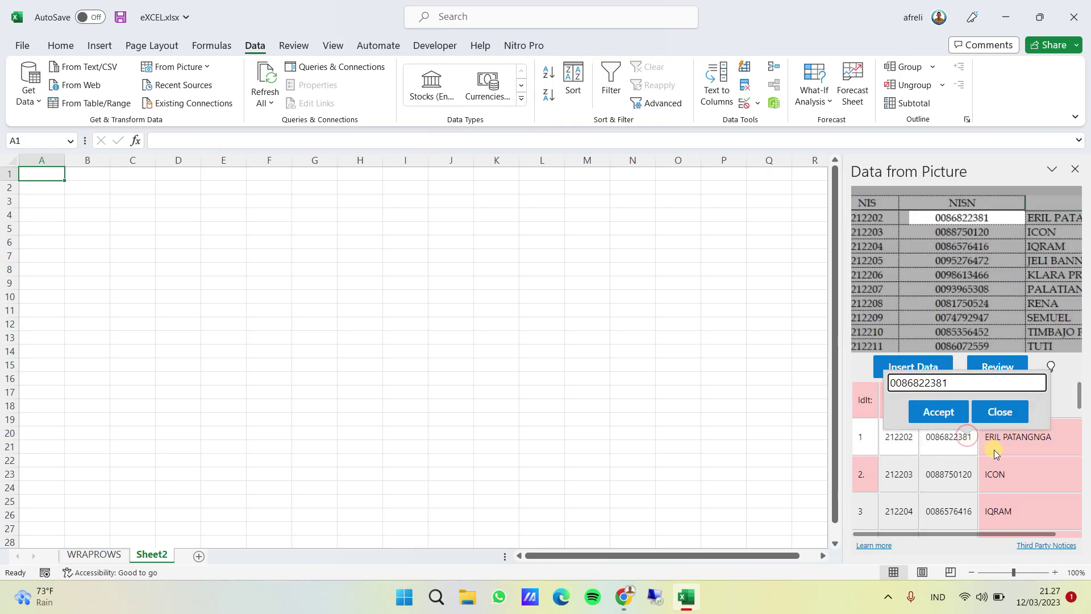
{"action": "left_click", "coordinate": [1066, 404]}
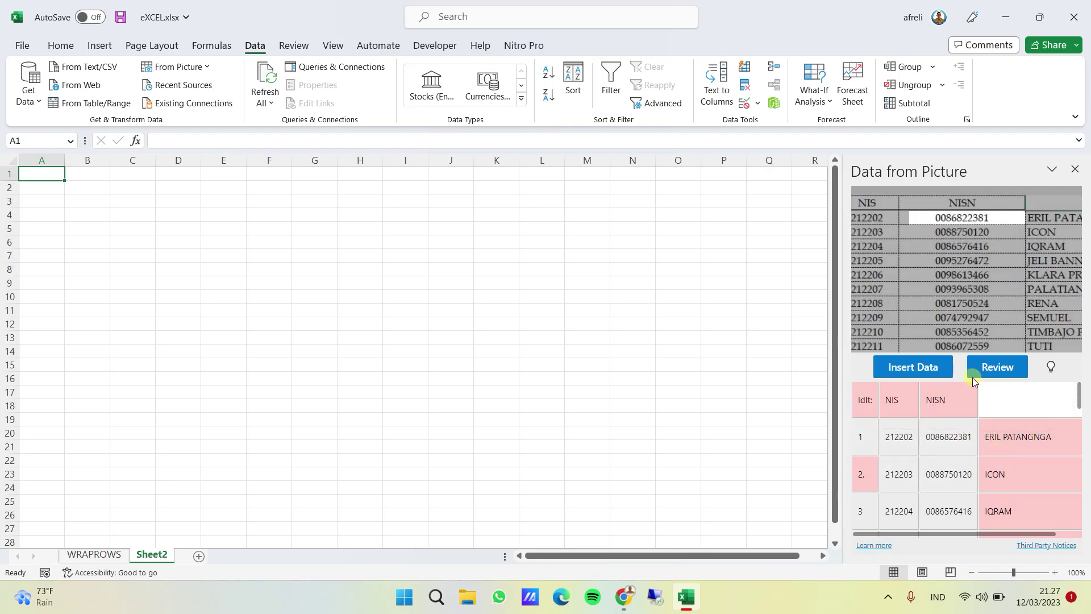
{"action": "left_click", "coordinate": [1010, 442]}
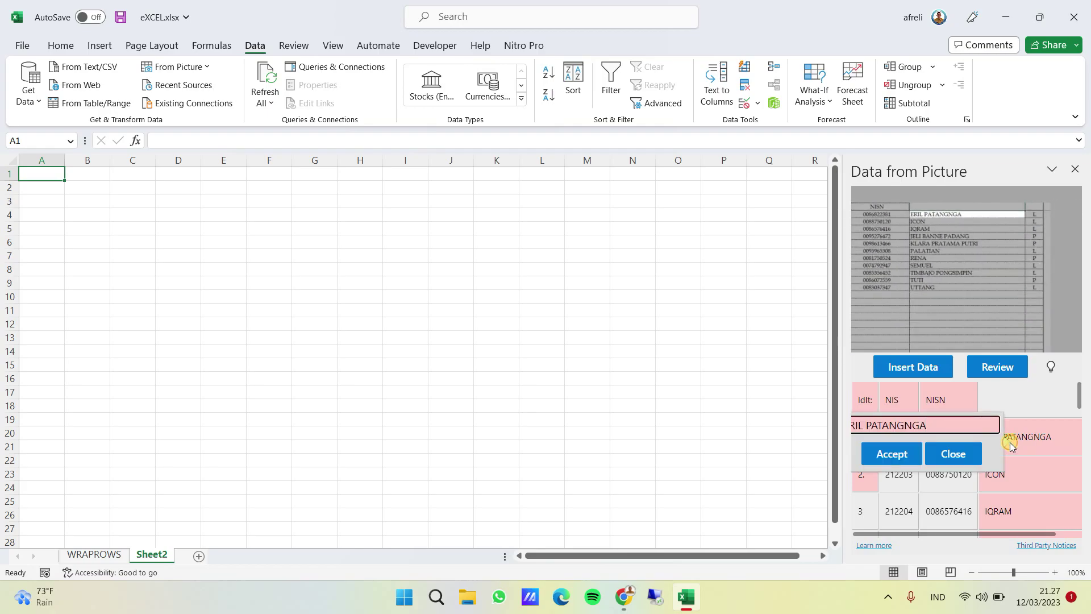
{"action": "left_click", "coordinate": [977, 450]}
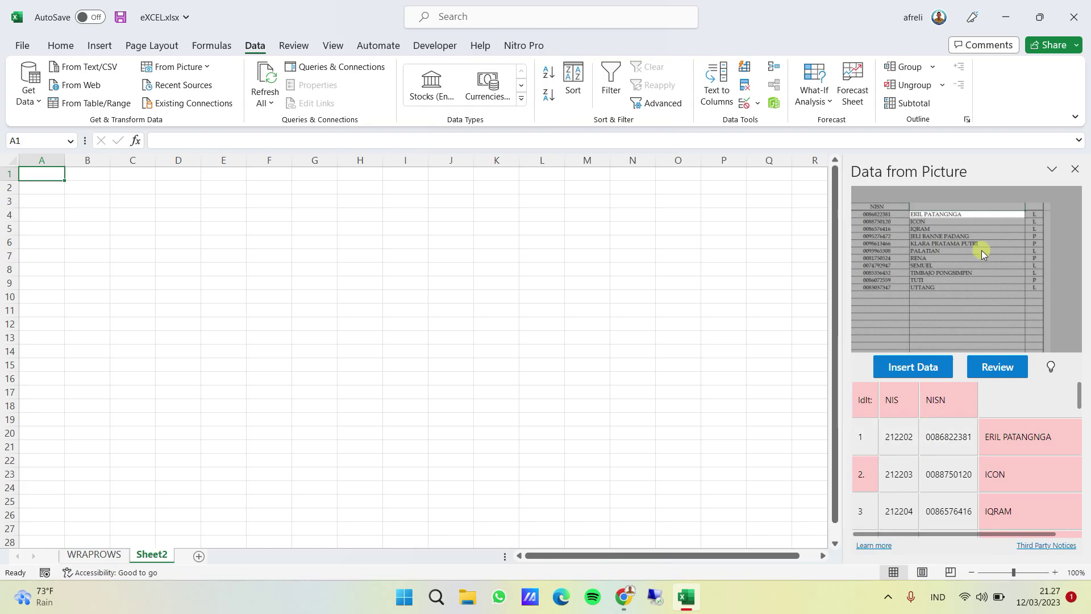
{"action": "left_click", "coordinate": [911, 380]}
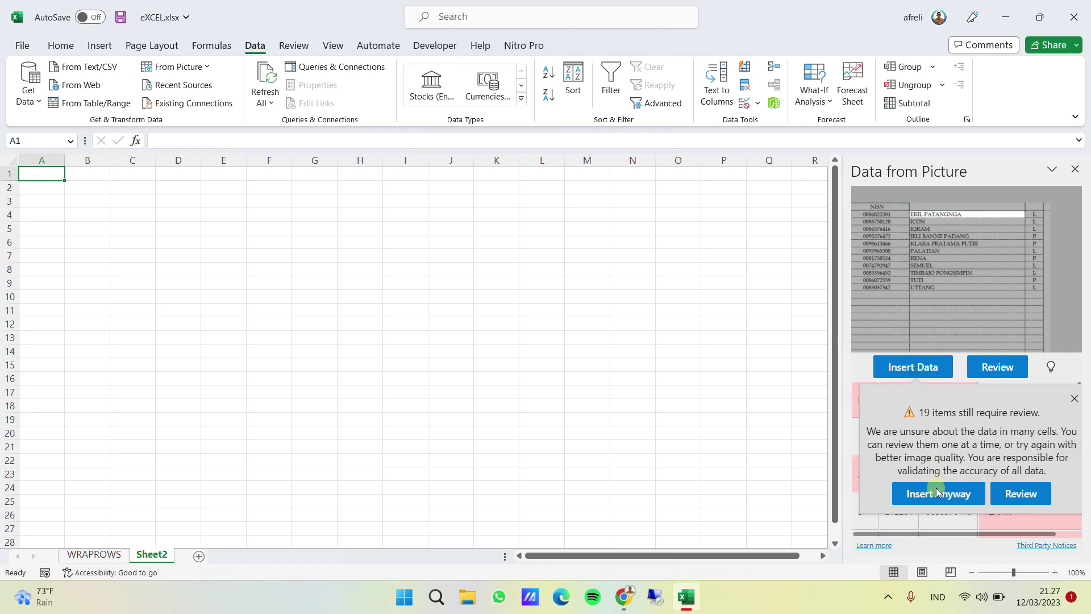
- Insert the extracted student table into Sheet2 despite the review warning
{"action": "left_click", "coordinate": [932, 492]}
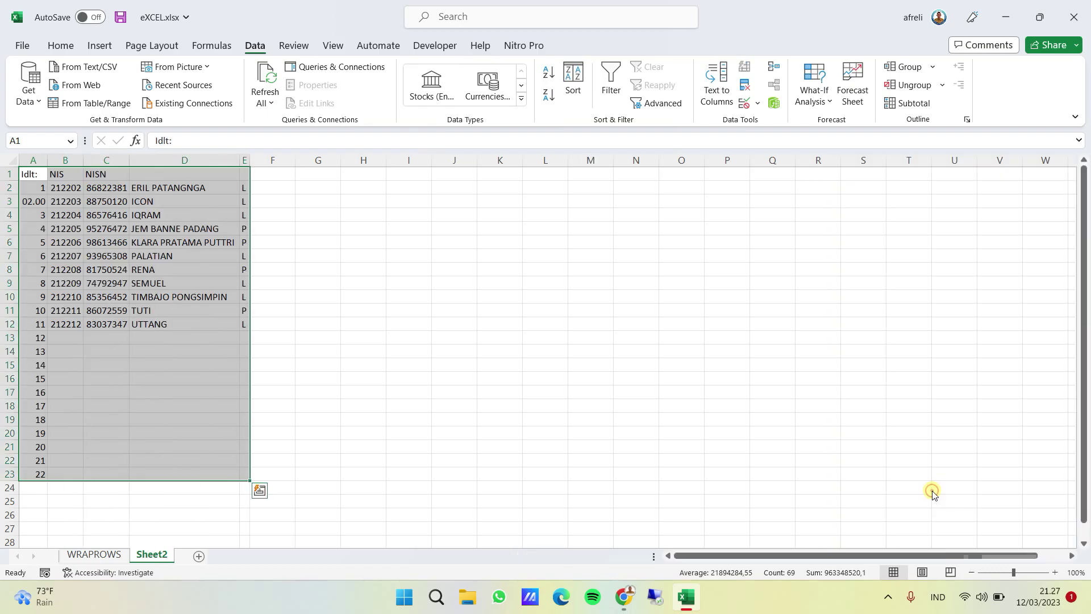
{"action": "left_click", "coordinate": [191, 324]}
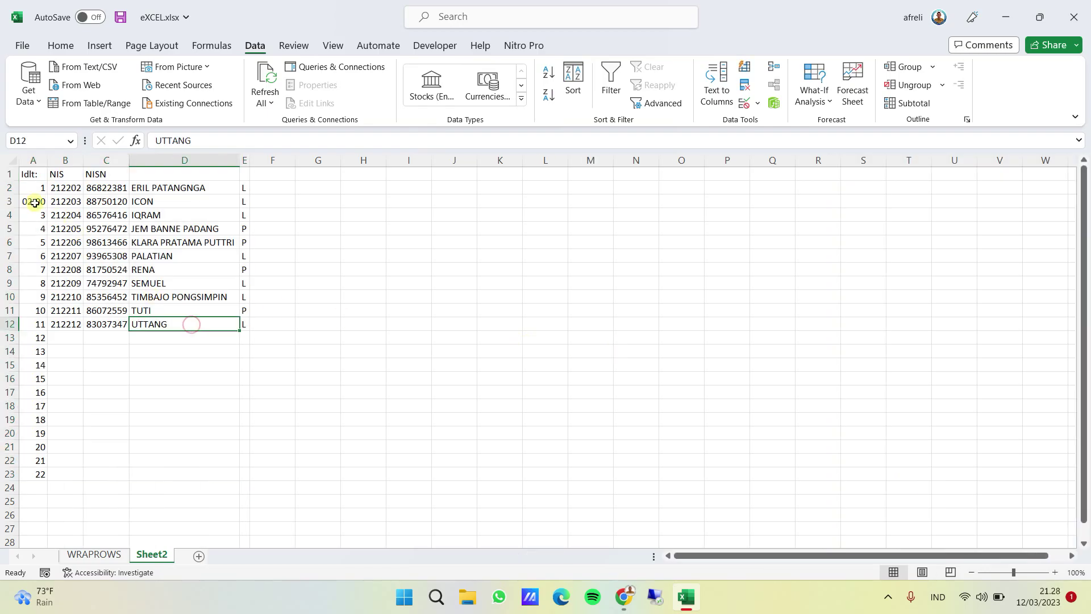
{"action": "mouse_move", "coordinate": [29, 173]}
{"action": "left_mouse_down"}
{"action": "mouse_move", "coordinate": [217, 251]}
{"action": "mouse_move", "coordinate": [212, 309]}
{"action": "left_mouse_up"}
{"action": "left_click", "coordinate": [212, 310]}
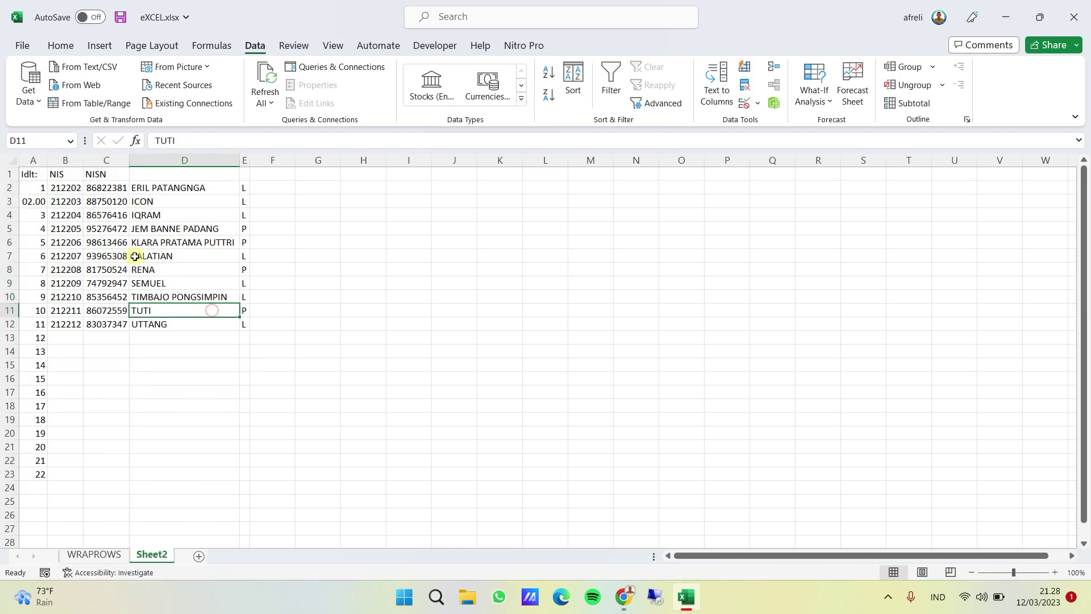
{"action": "left_click", "coordinate": [35, 200]}
{"action": "key", "text": "ctrl+Right"}
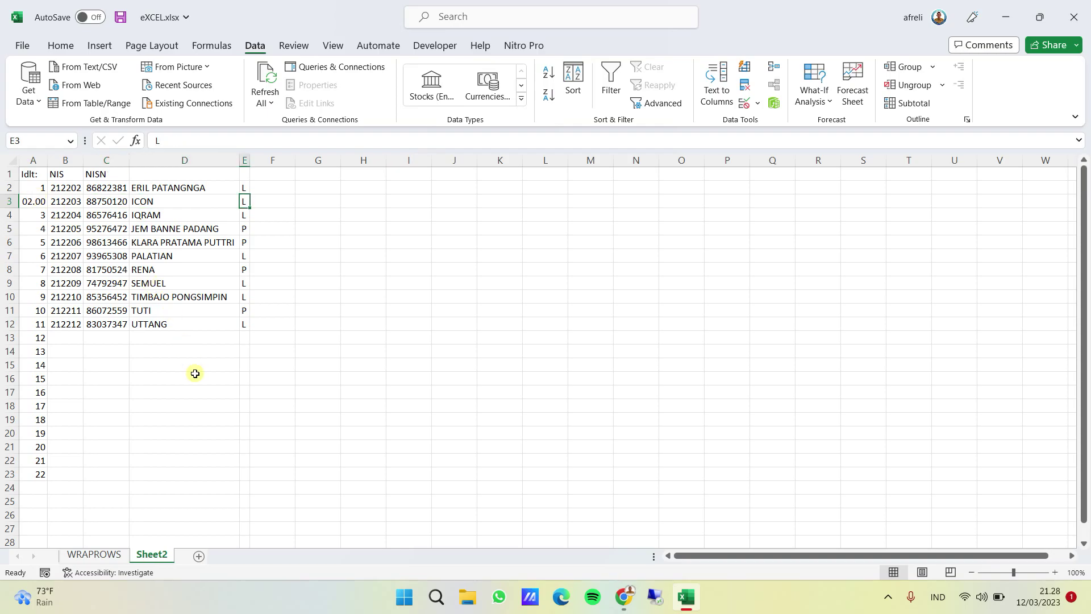
- Clear the inserted data from columns A through F, leaving Sheet2 blank
{"action": "mouse_move", "coordinate": [206, 468]}
{"action": "left_mouse_down"}
{"action": "mouse_move", "coordinate": [26, 292]}
{"action": "mouse_move", "coordinate": [28, 171]}
{"action": "left_mouse_up"}
{"action": "key", "text": "Delete"}
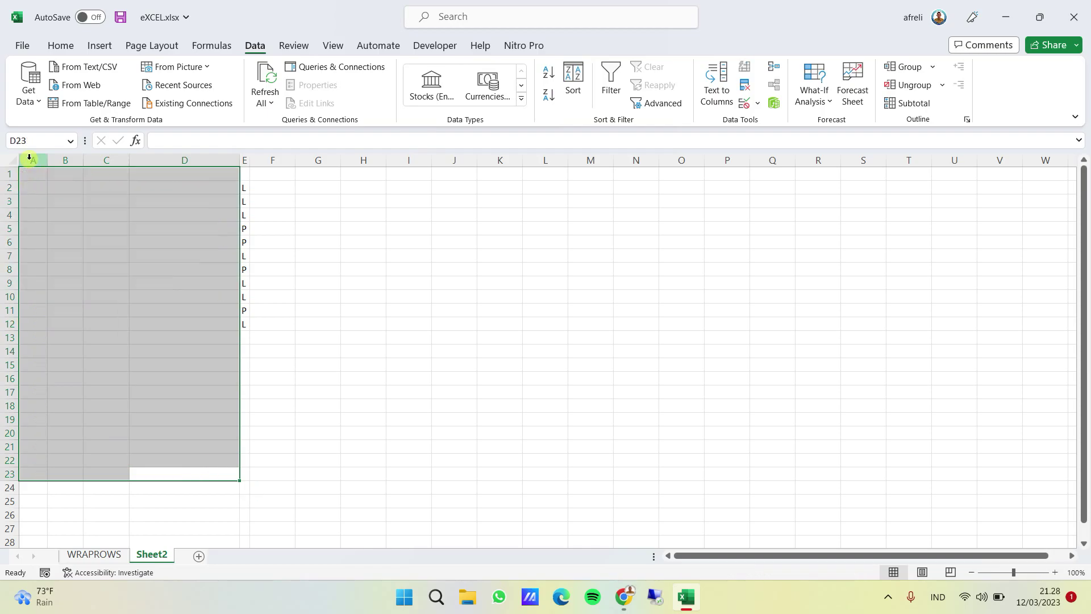
{"action": "mouse_move", "coordinate": [273, 474]}
{"action": "left_mouse_down"}
{"action": "mouse_move", "coordinate": [153, 409]}
{"action": "mouse_move", "coordinate": [66, 217]}
{"action": "mouse_move", "coordinate": [27, 174]}
{"action": "left_mouse_up"}
{"action": "key", "text": "Delete"}
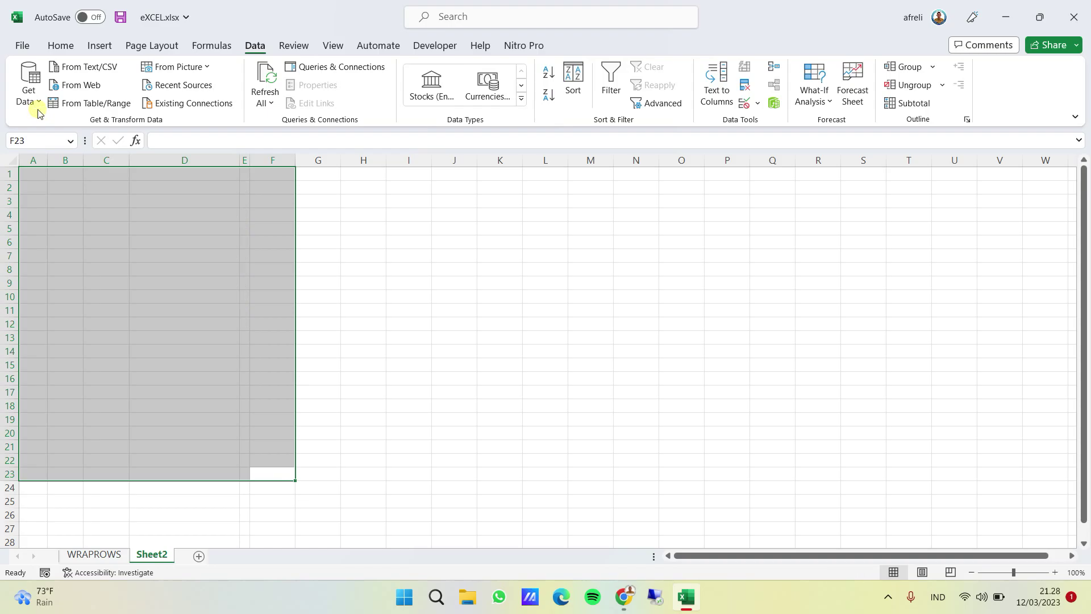
{"action": "left_click", "coordinate": [455, 352]}
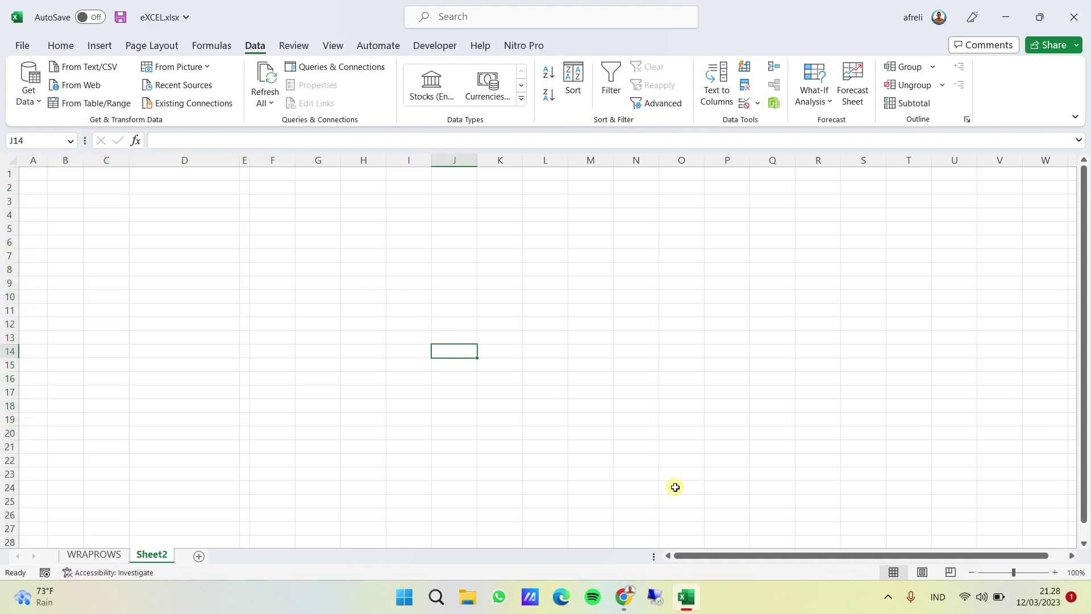
- Snip the antaranews COVID-19 per-province table in Chrome, then return to Excel
{"action": "left_click", "coordinate": [629, 607]}
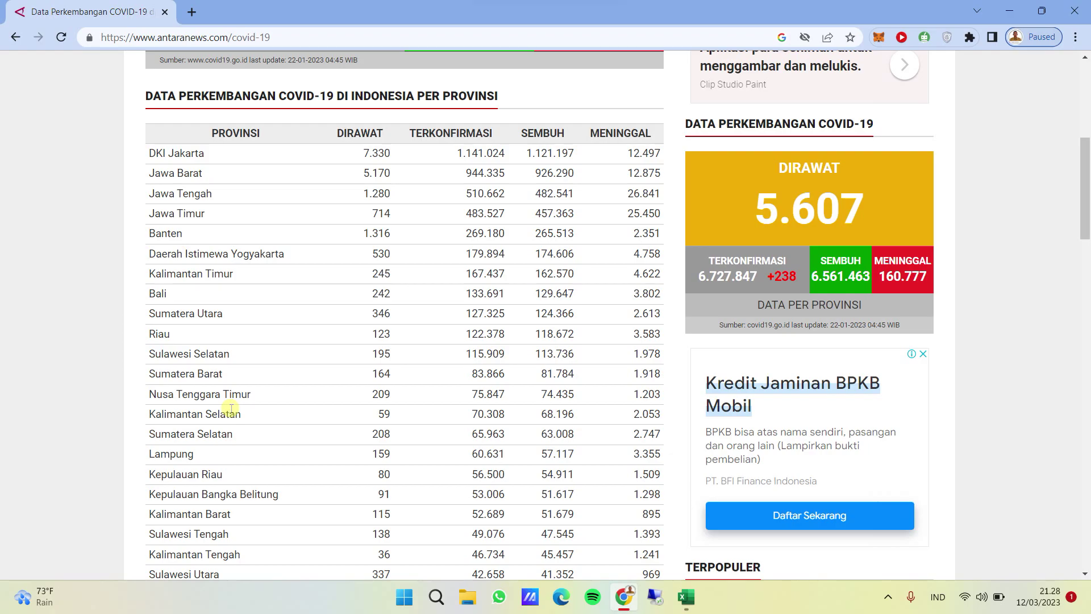
{"action": "key", "text": "super+shift+s"}
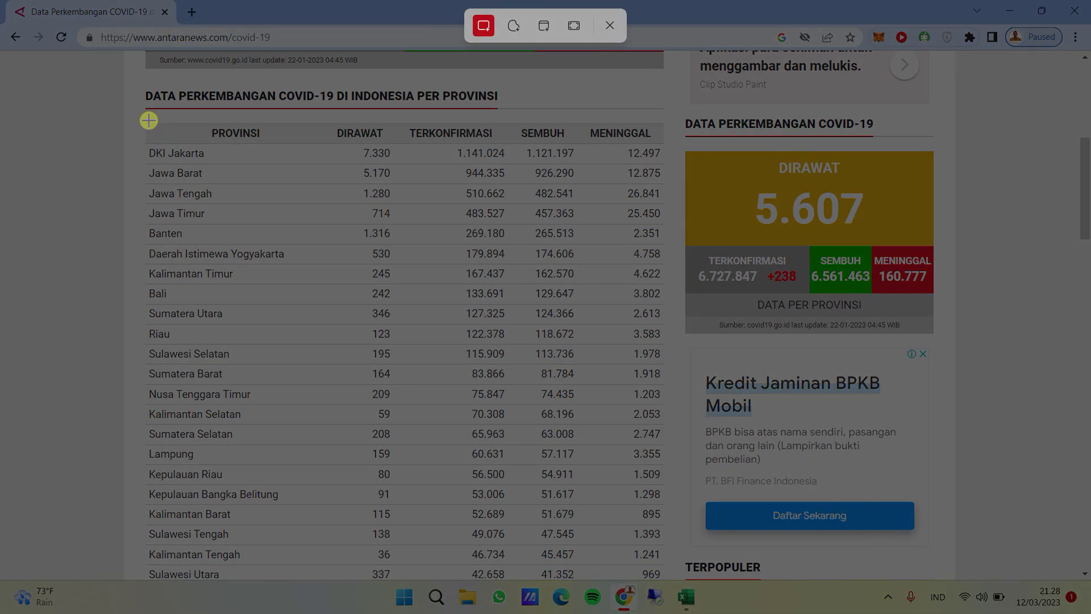
{"action": "mouse_move", "coordinate": [144, 121]}
{"action": "left_mouse_down"}
{"action": "mouse_move", "coordinate": [655, 558]}
{"action": "mouse_move", "coordinate": [660, 578]}
{"action": "left_mouse_up"}
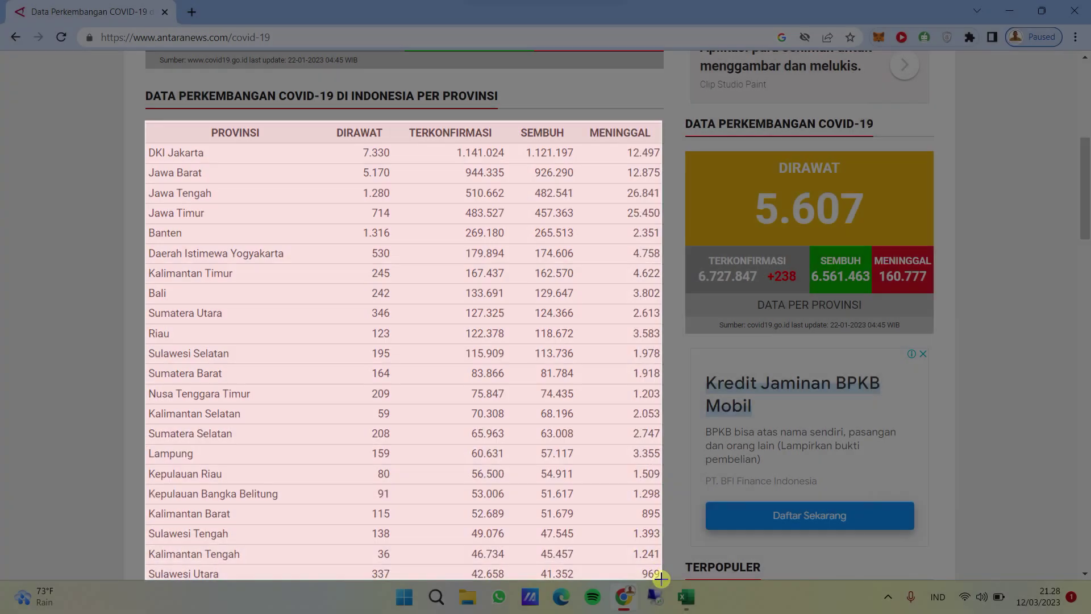
{"action": "left_click", "coordinate": [686, 597]}
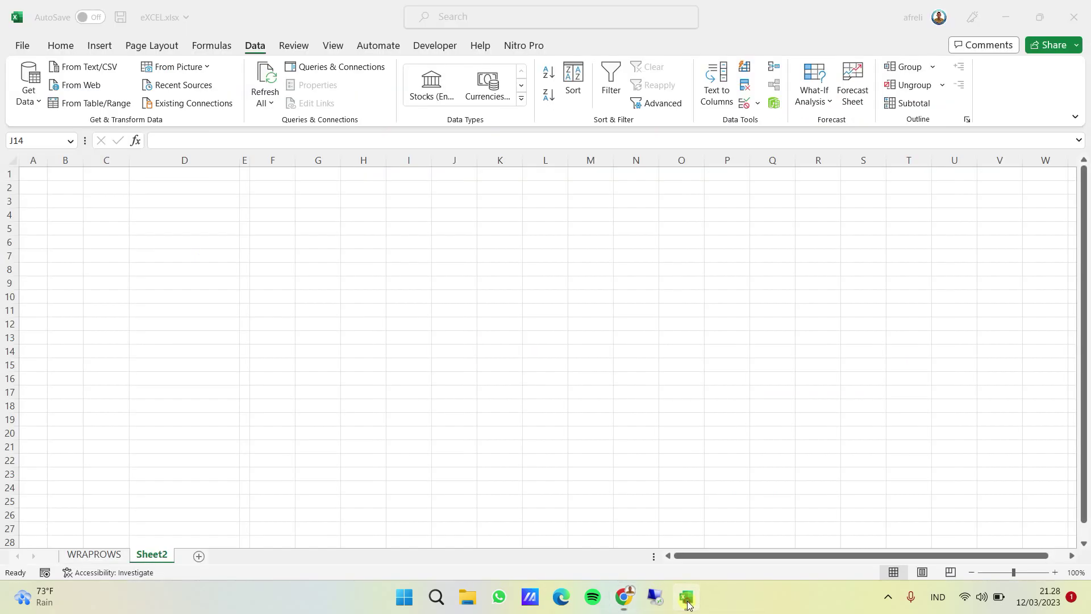
- Import data from the clipboard picture of the province table
{"action": "left_click", "coordinate": [203, 69]}
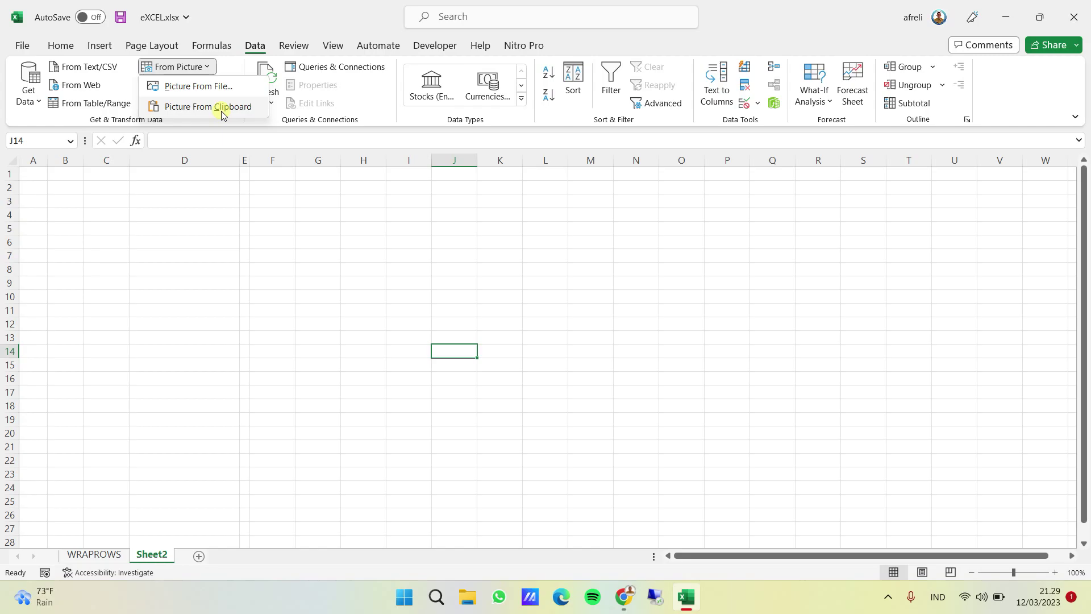
{"action": "left_click", "coordinate": [222, 108]}
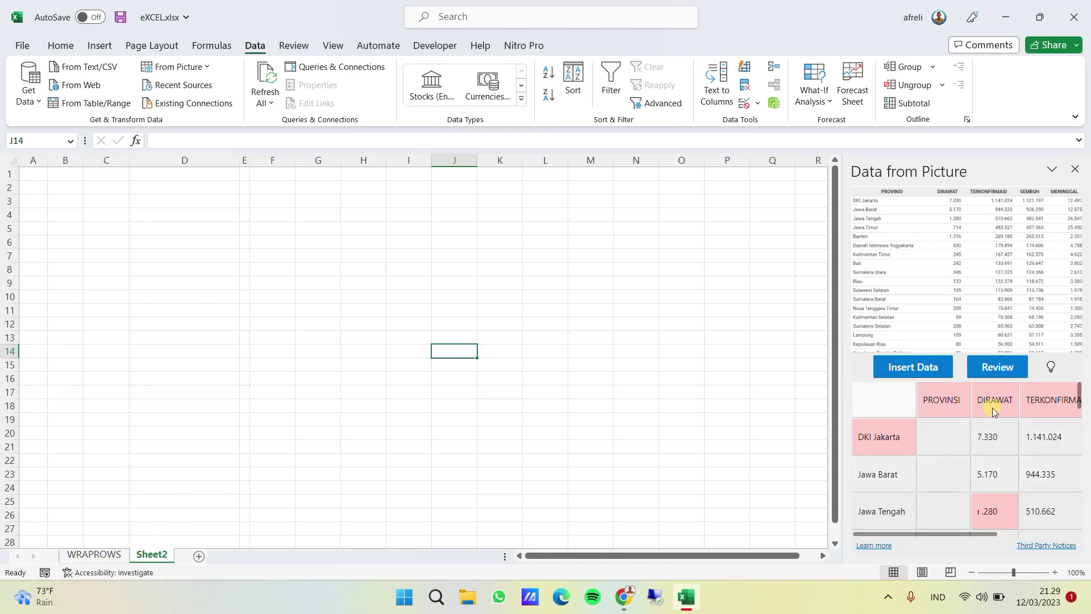
- Insert the recognised COVID table into the sheet without reviewing flagged items
{"action": "left_click", "coordinate": [927, 368]}
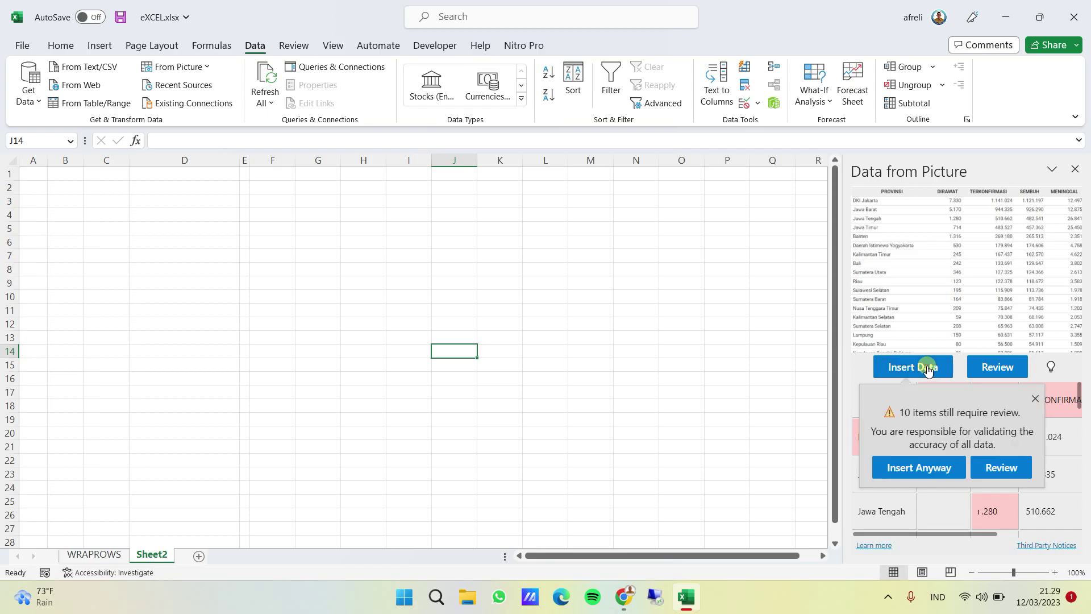
{"action": "left_click", "coordinate": [926, 467]}
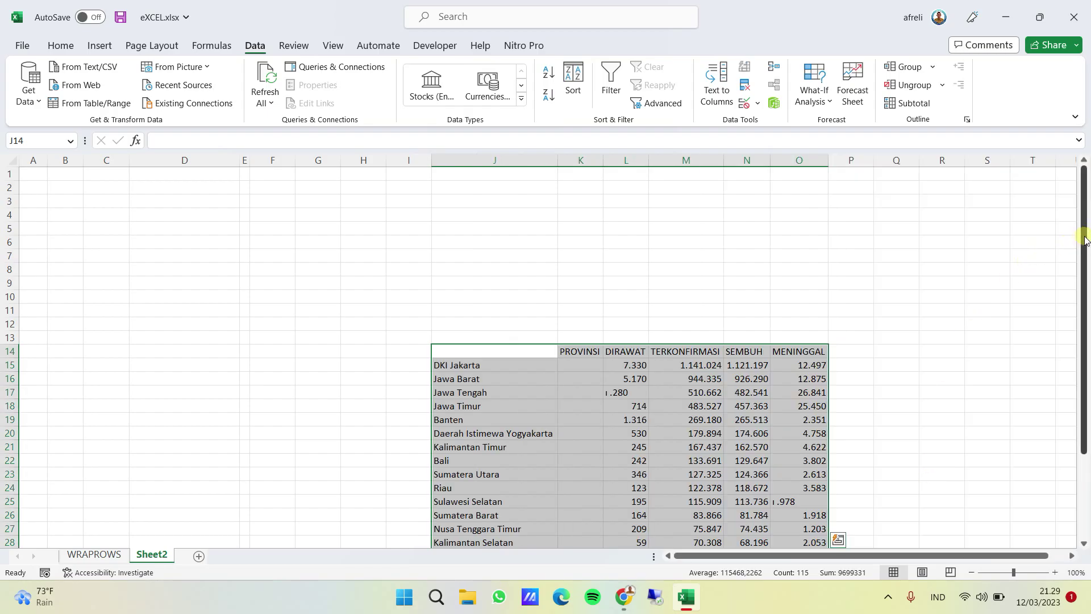
{"action": "left_click_drag", "start_coordinate": [1083, 170], "coordinate": [1083, 250]}
- Give cell J14 the heading Provinsi above the province names
{"action": "left_click", "coordinate": [501, 236]}
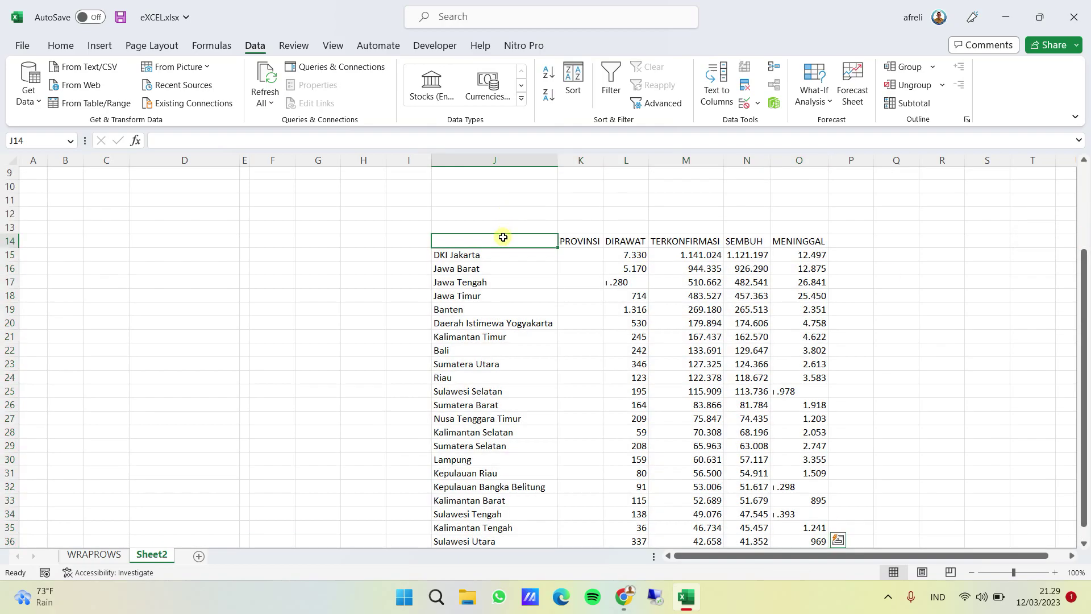
{"action": "left_click_drag", "start_coordinate": [1083, 294], "coordinate": [1083, 303]}
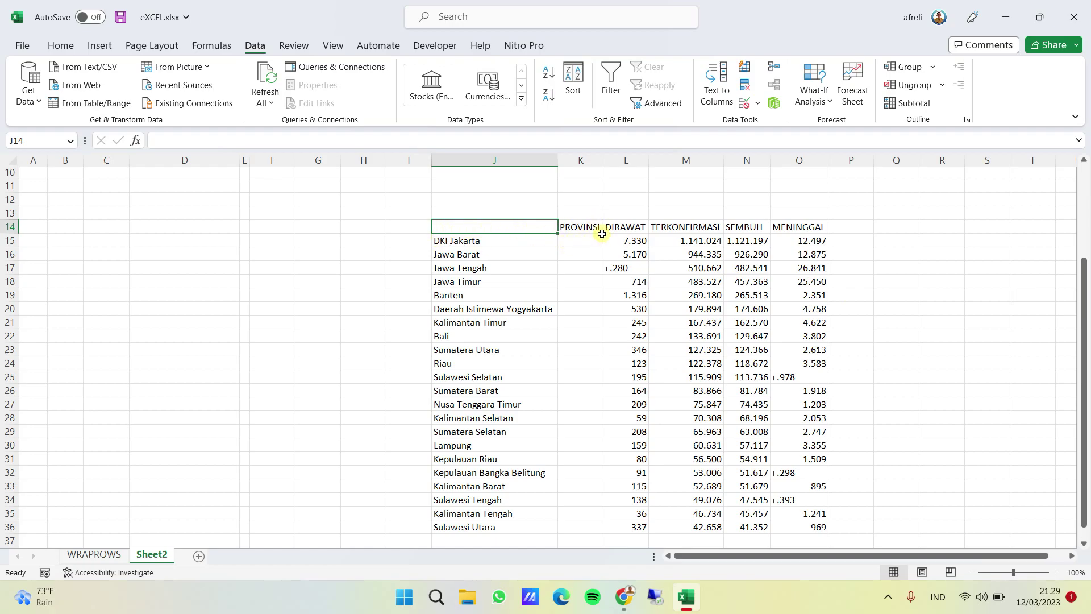
{"action": "left_click", "coordinate": [578, 227]}
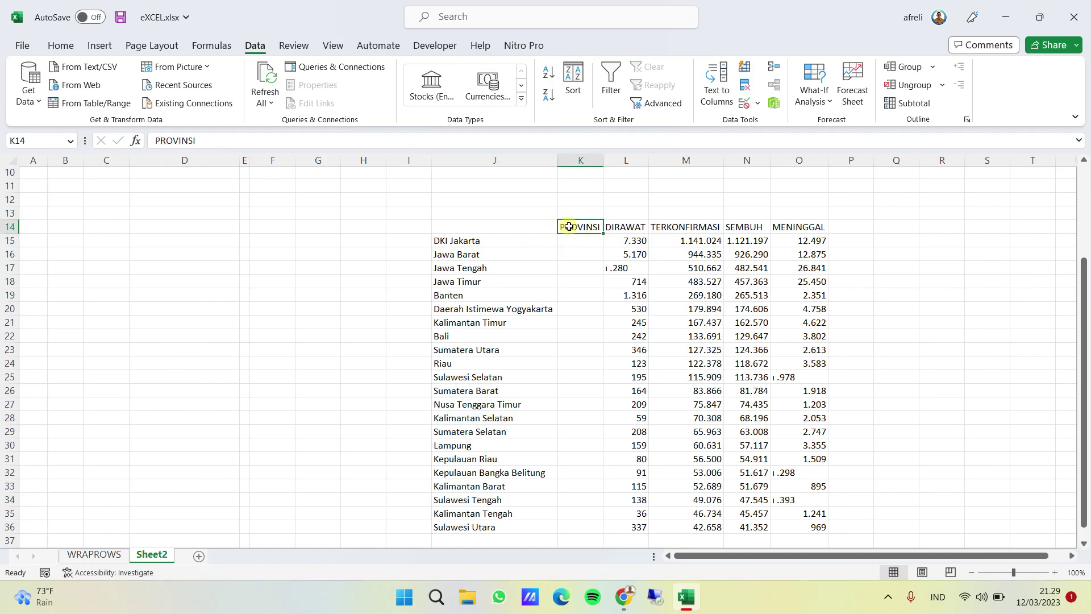
{"action": "left_click", "coordinate": [520, 222]}
{"action": "type", "text": "pRO"}
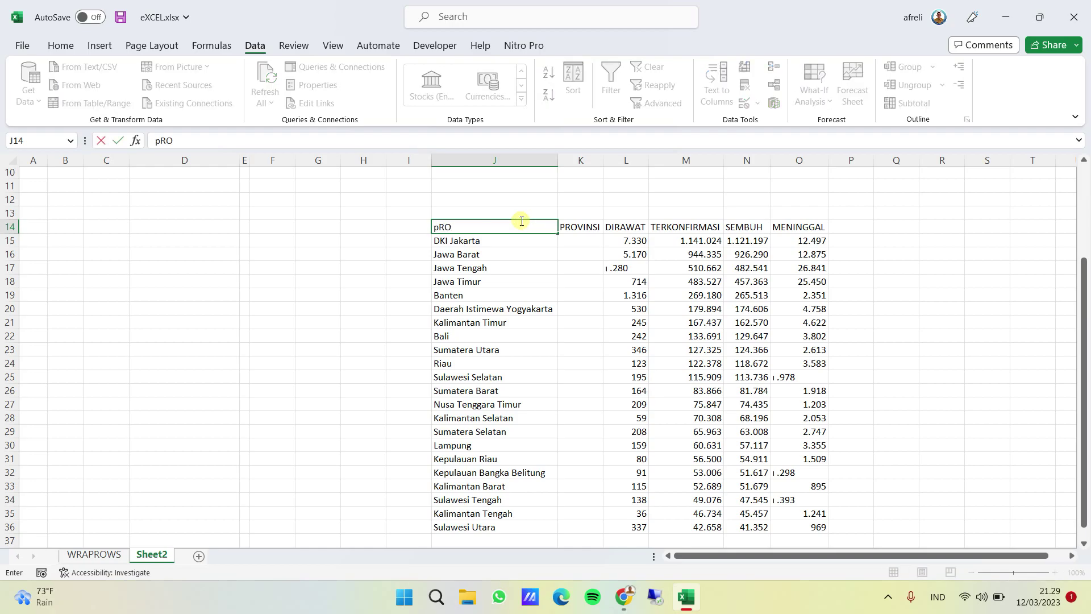
{"action": "type", "text": "VINSI"}
{"action": "left_click", "coordinate": [549, 378]}
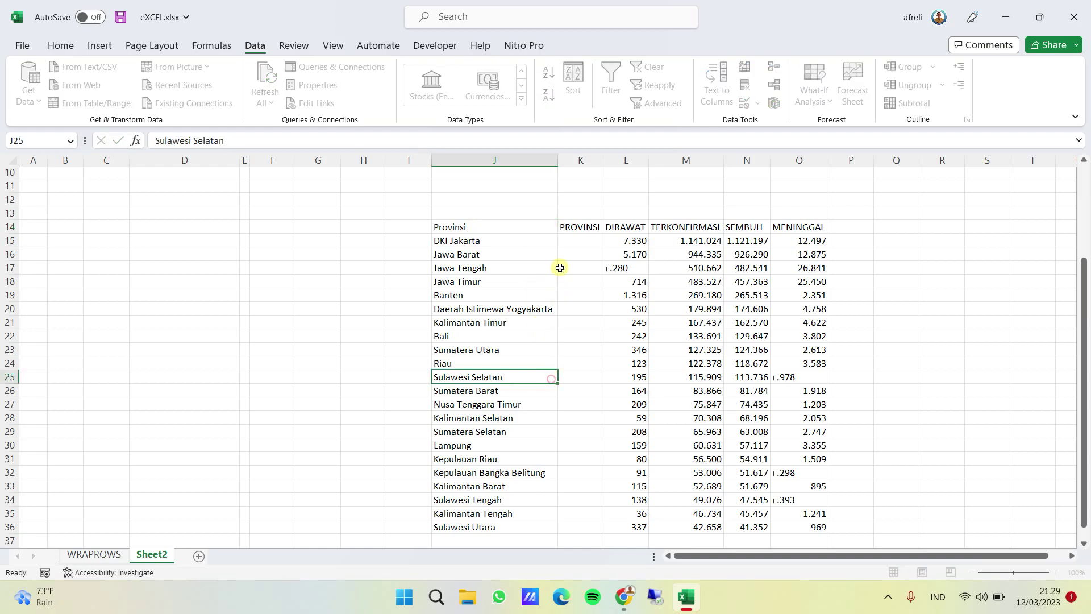
{"action": "left_click", "coordinate": [587, 162]}
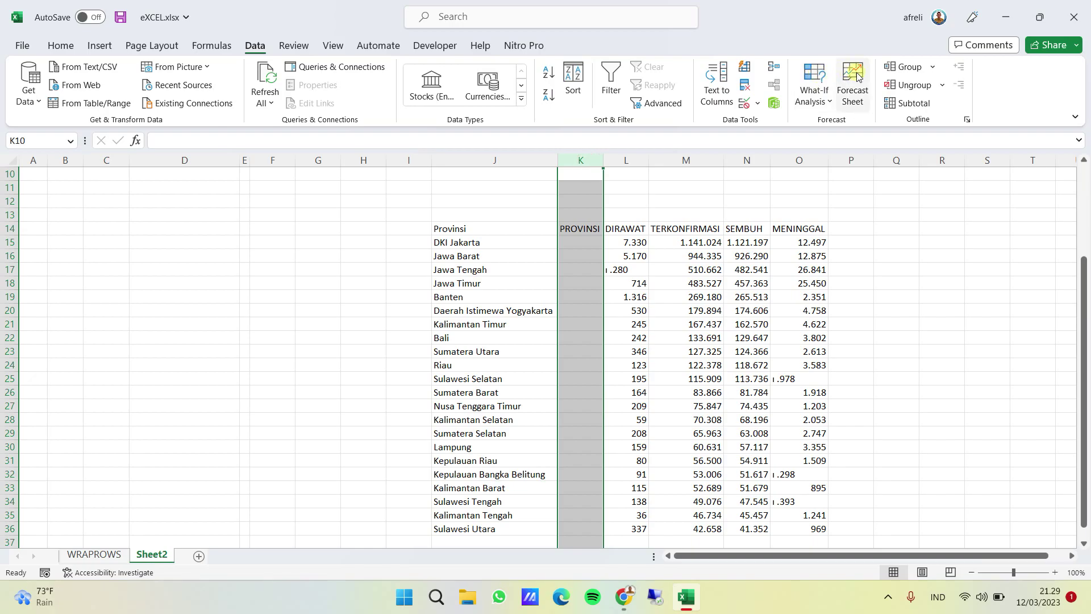
- Delete the stray PROVINSI column K and the empty columns A through I
{"action": "key", "text": "alt+h"}
{"action": "key", "text": "d"}
{"action": "key", "text": "c"}
{"action": "left_click", "coordinate": [334, 297]}
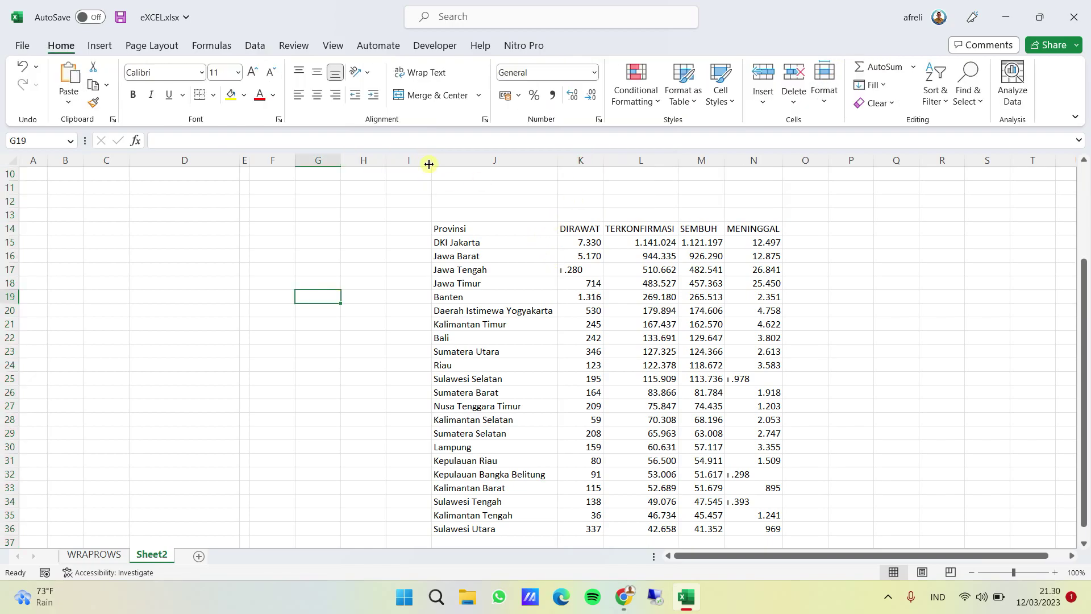
{"action": "left_click_drag", "start_coordinate": [417, 161], "coordinate": [39, 153]}
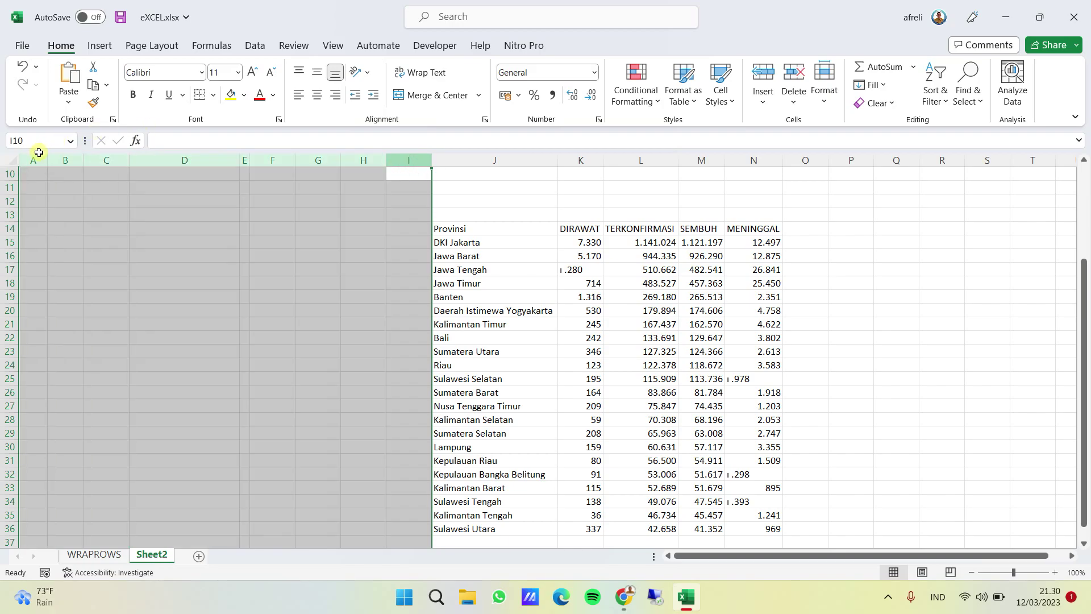
{"action": "left_click", "coordinate": [788, 79]}
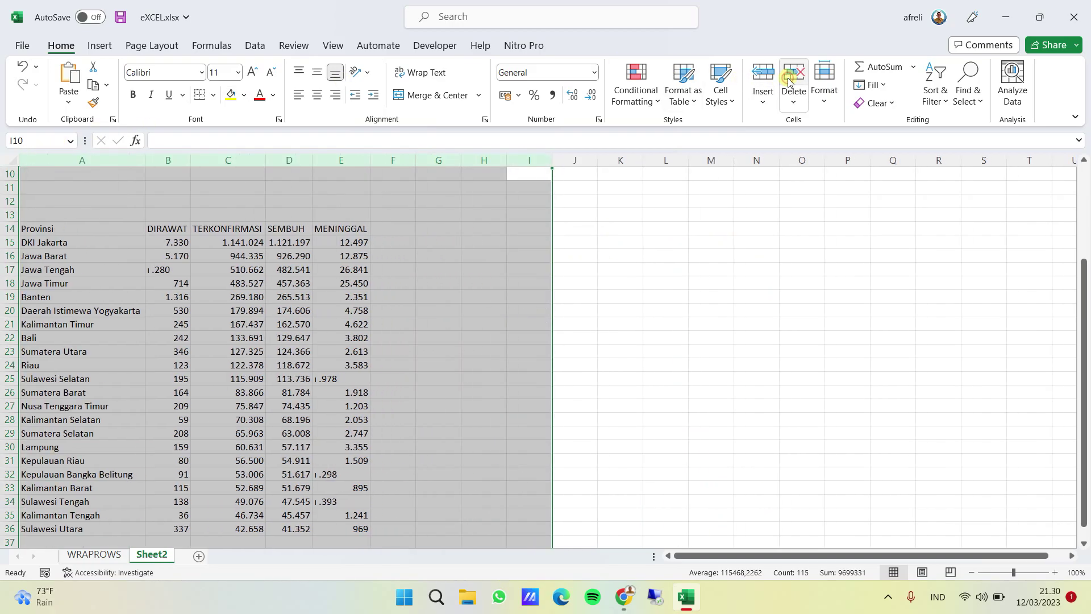
- Delete the numeric columns B through E, leaving only the province names
{"action": "double_click", "coordinate": [255, 295]}
{"action": "left_click", "coordinate": [168, 159]}
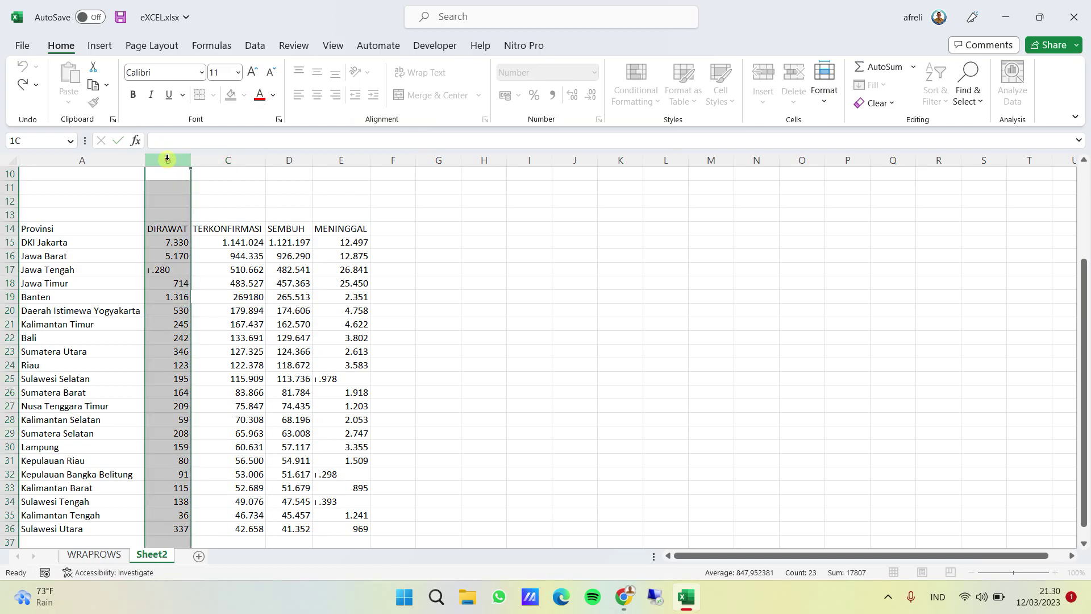
{"action": "left_click_drag", "start_coordinate": [167, 159], "coordinate": [341, 160]}
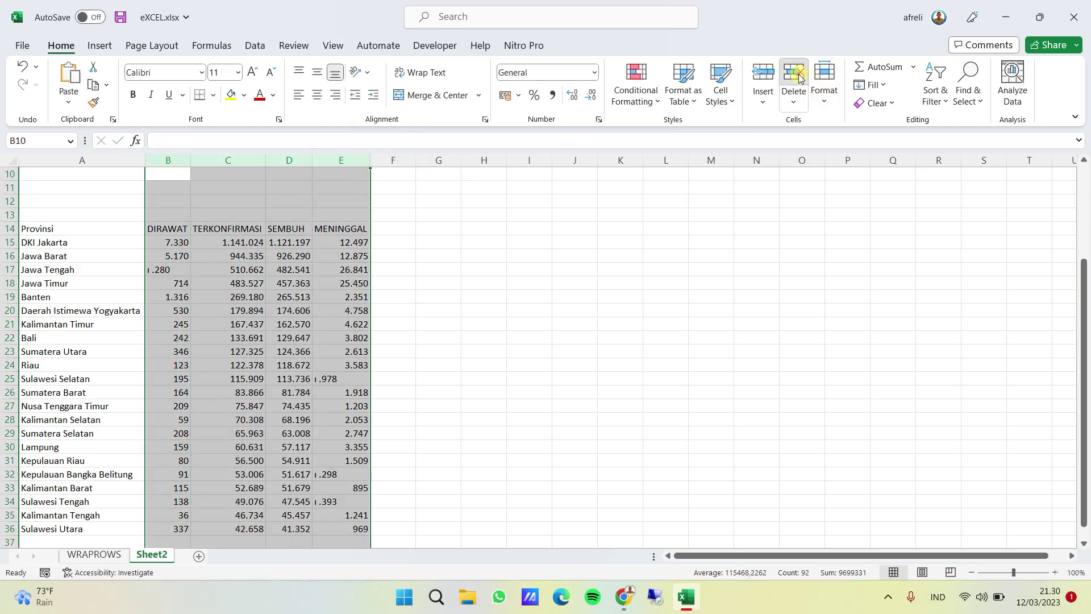
{"action": "left_click", "coordinate": [798, 78]}
{"action": "left_click", "coordinate": [527, 242]}
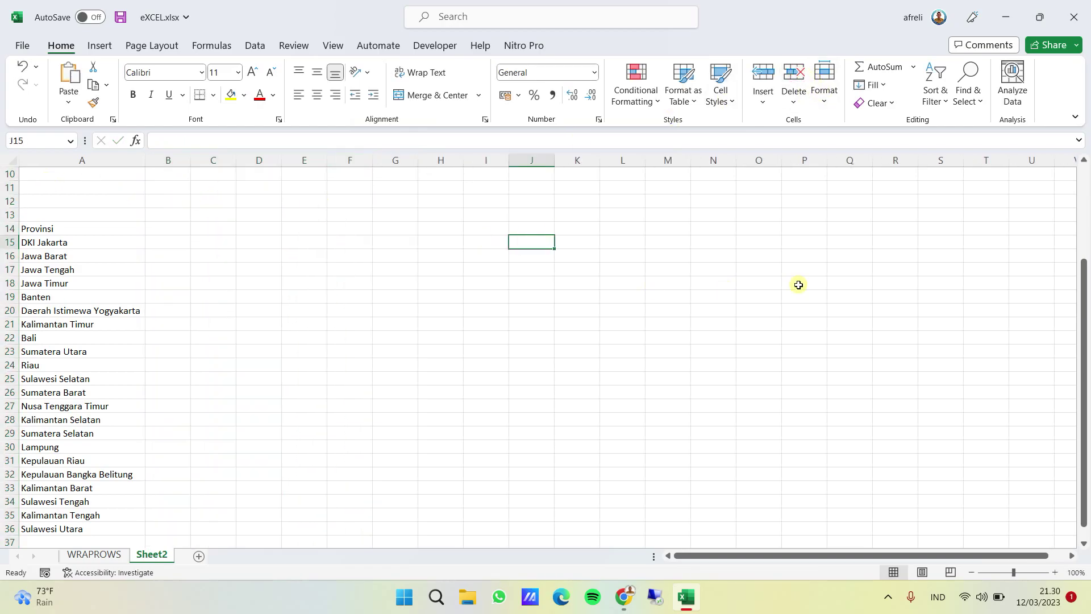
{"action": "left_click_drag", "start_coordinate": [1082, 295], "coordinate": [1082, 195]}
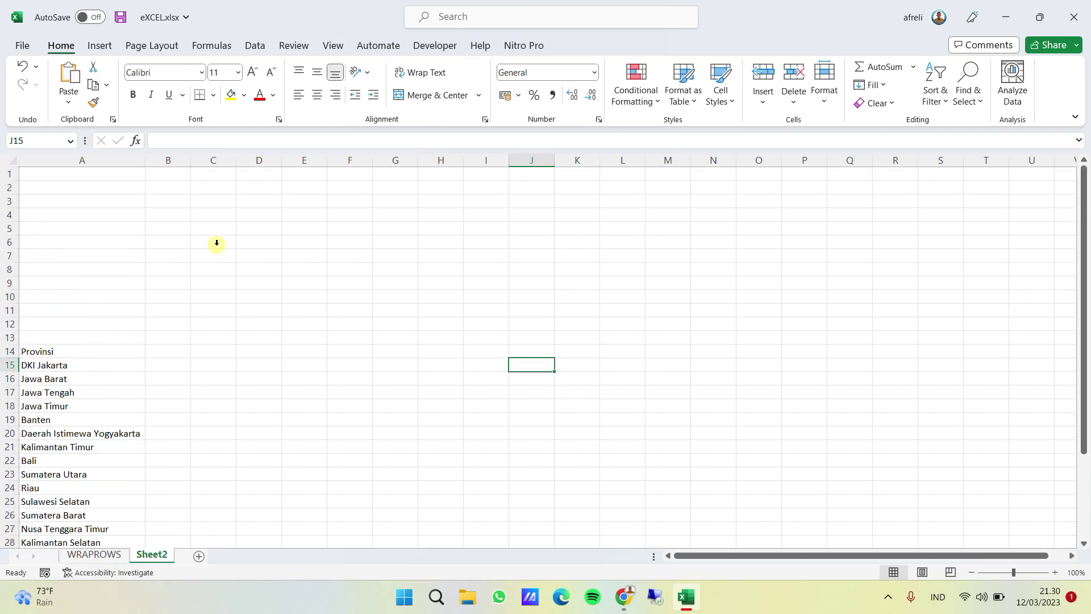
{"action": "left_click_drag", "start_coordinate": [9, 174], "coordinate": [2, 352]}
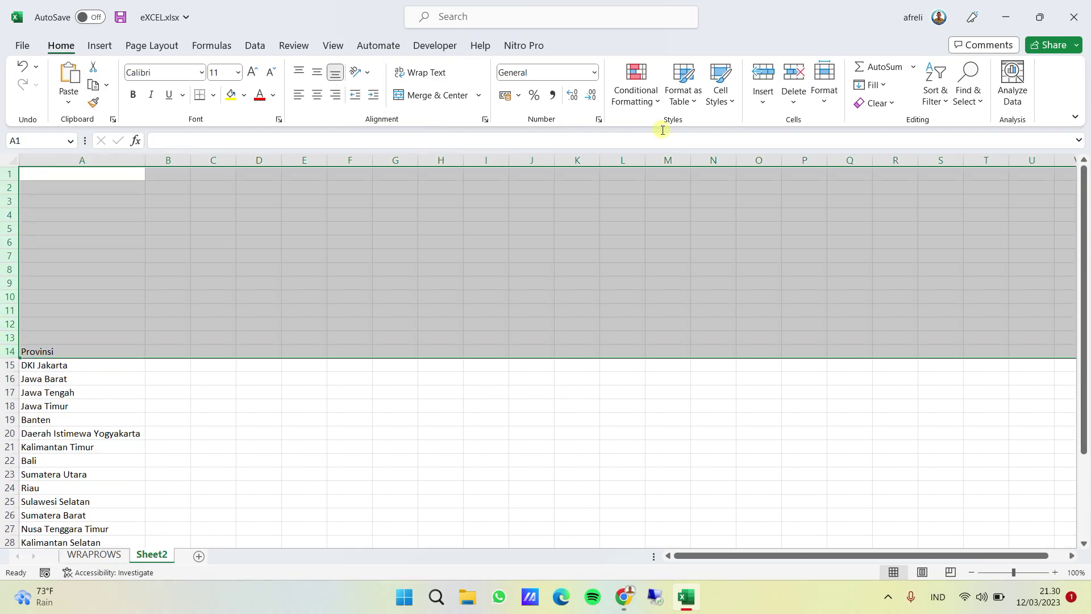
- Delete rows 1–14, including the Provinsi heading, using Delete Sheet Rows
{"action": "left_click", "coordinate": [788, 86]}
{"action": "left_click", "coordinate": [333, 393]}
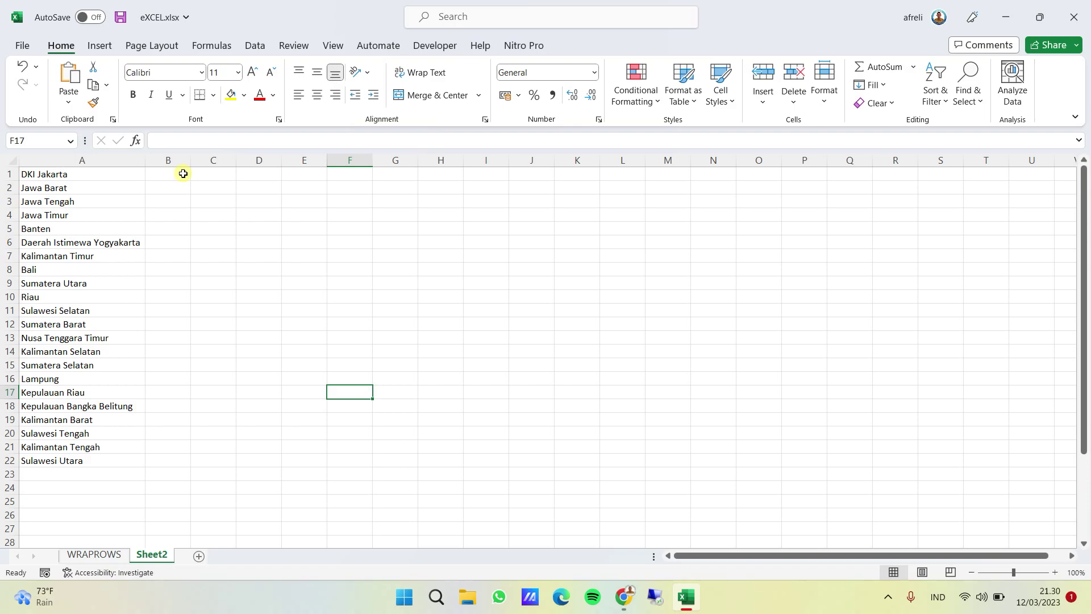
- Enter =WRAPROWS(A1:A22;5) in C1 to spill the names five per row
{"action": "left_click", "coordinate": [215, 175]}
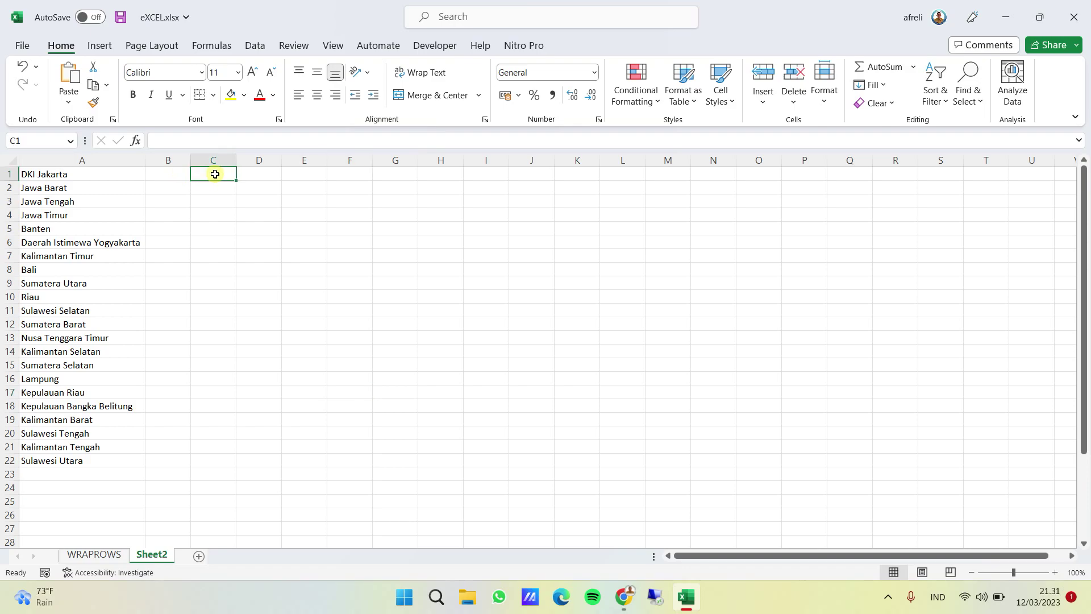
{"action": "type", "text": "="}
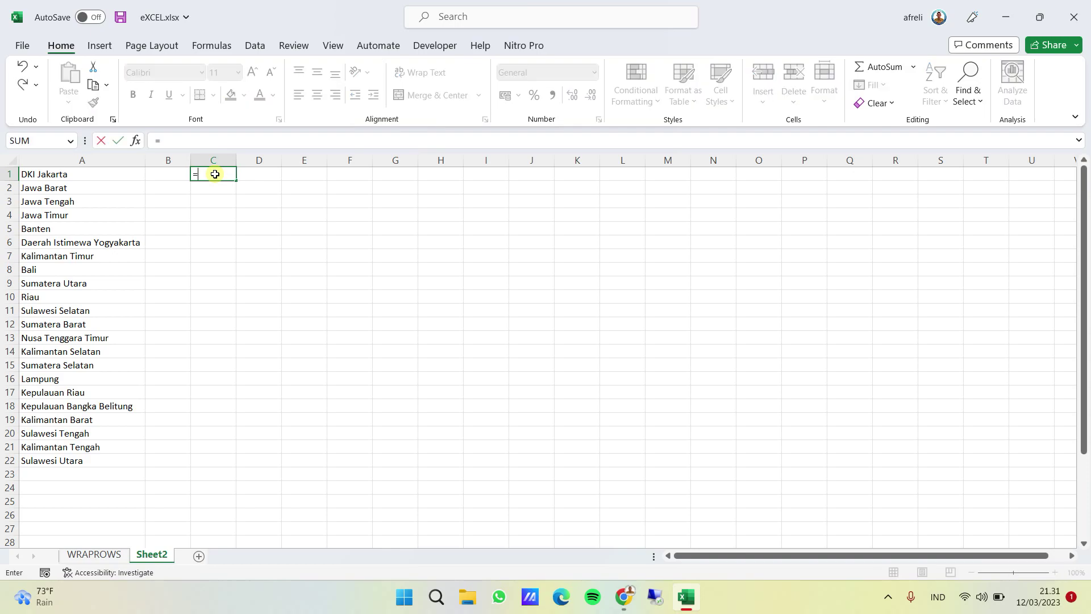
{"action": "type", "text": "WAR"}
{"action": "key", "text": "BackSpace"}
{"action": "key", "text": "BackSpace"}
{"action": "type", "text": "RA"}
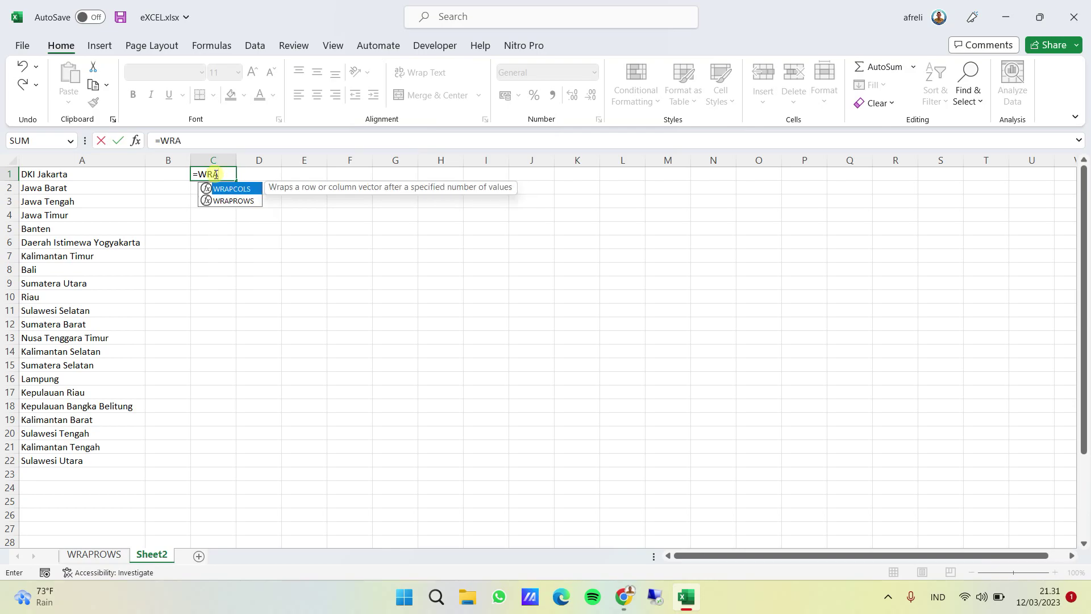
{"action": "type", "text": "P"}
{"action": "double_click", "coordinate": [238, 201]}
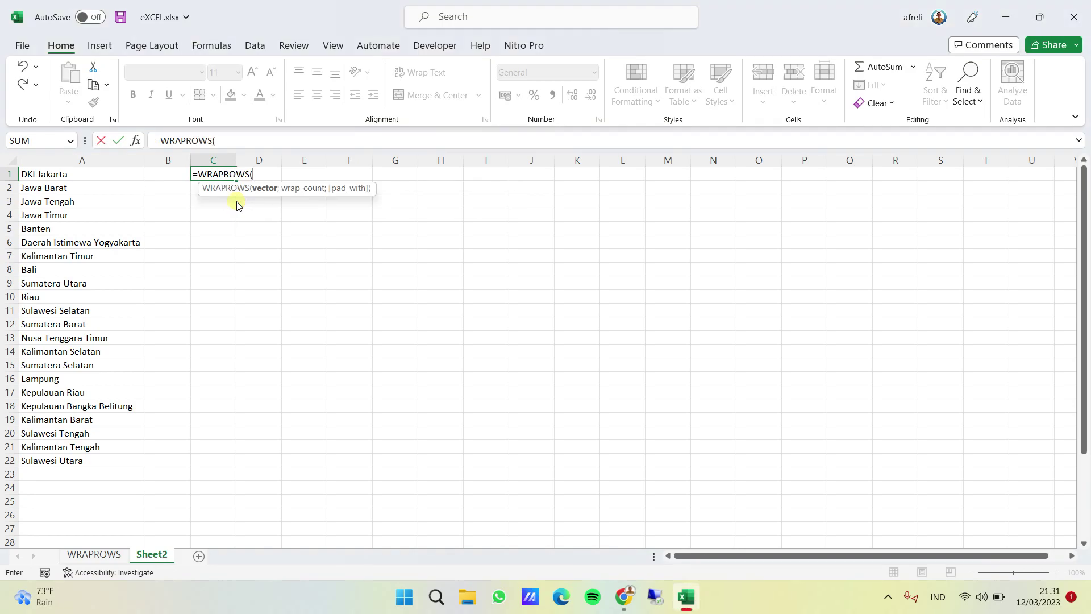
{"action": "left_click_drag", "start_coordinate": [73, 174], "coordinate": [59, 459]}
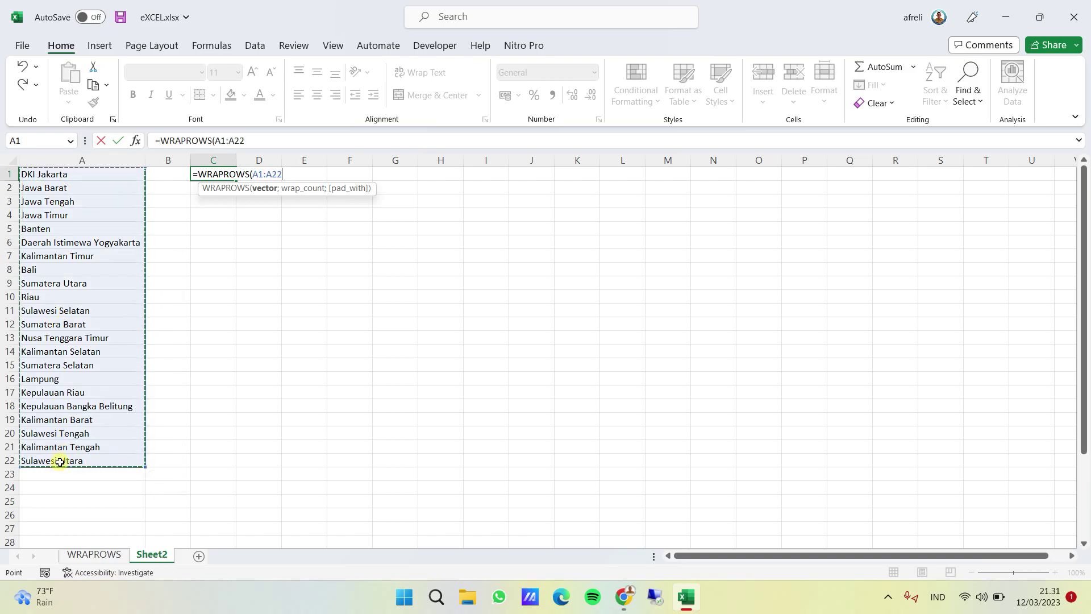
{"action": "type", "text": ";5"}
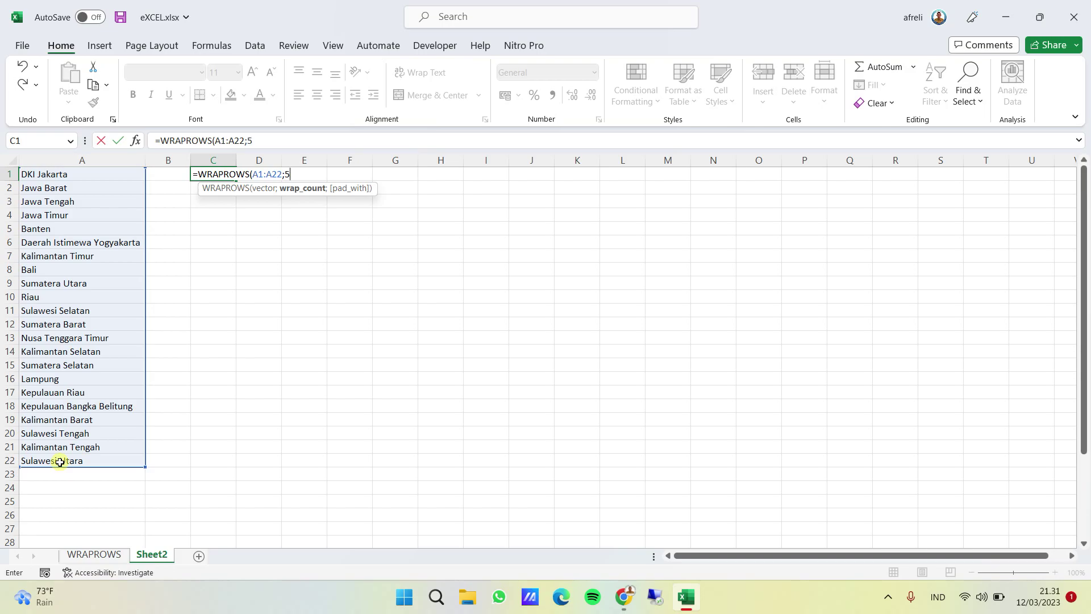
{"action": "type", "text": ")"}
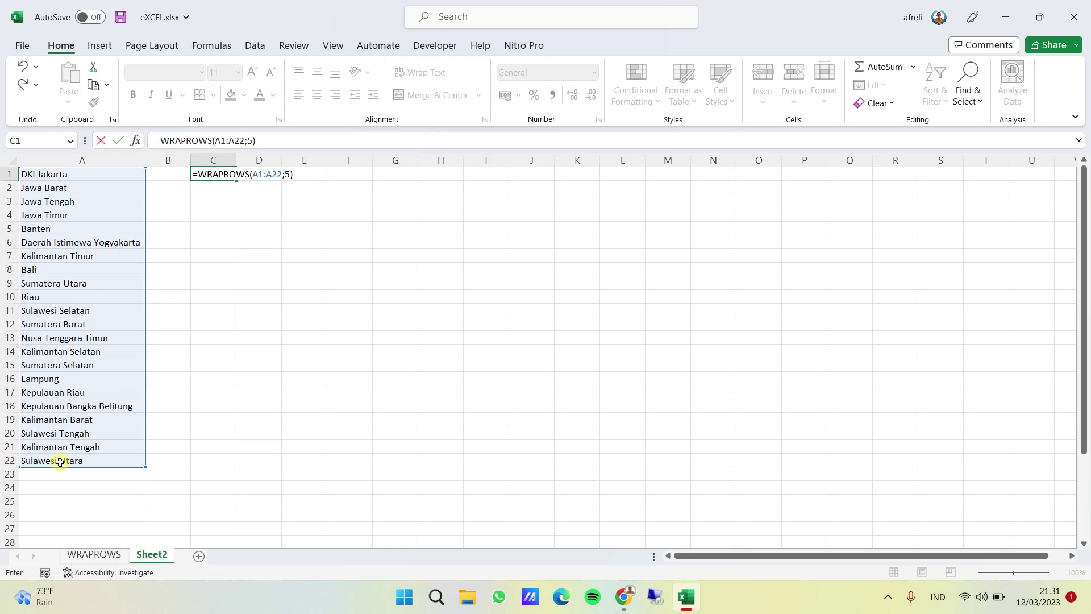
{"action": "key", "text": "Return"}
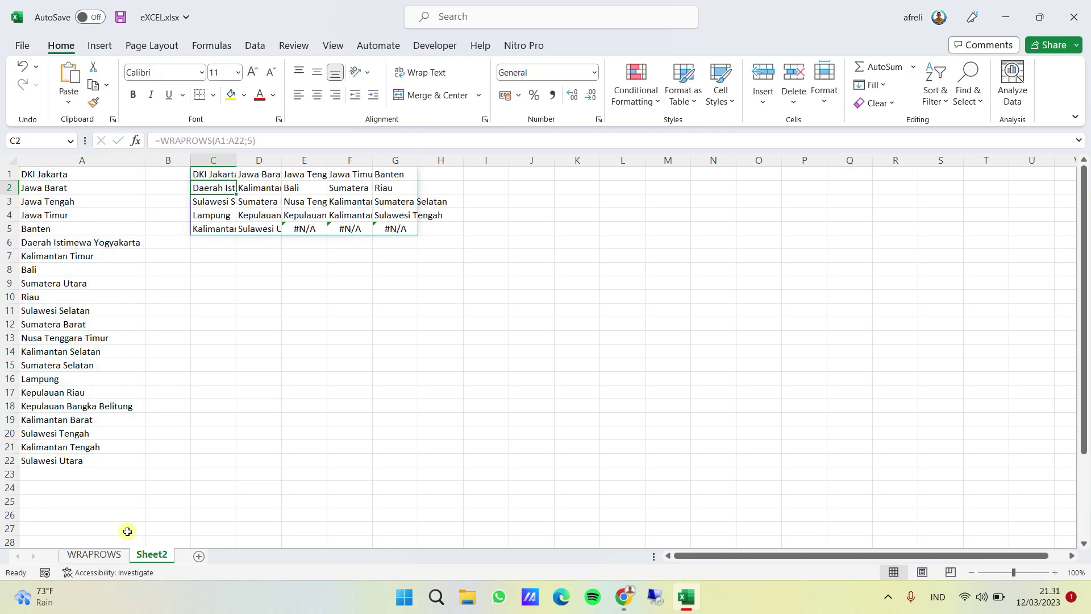
- Widen columns C to F of the wrapped grid so long names like Nusa Tenggara Timur show in full
{"action": "left_click", "coordinate": [299, 352]}
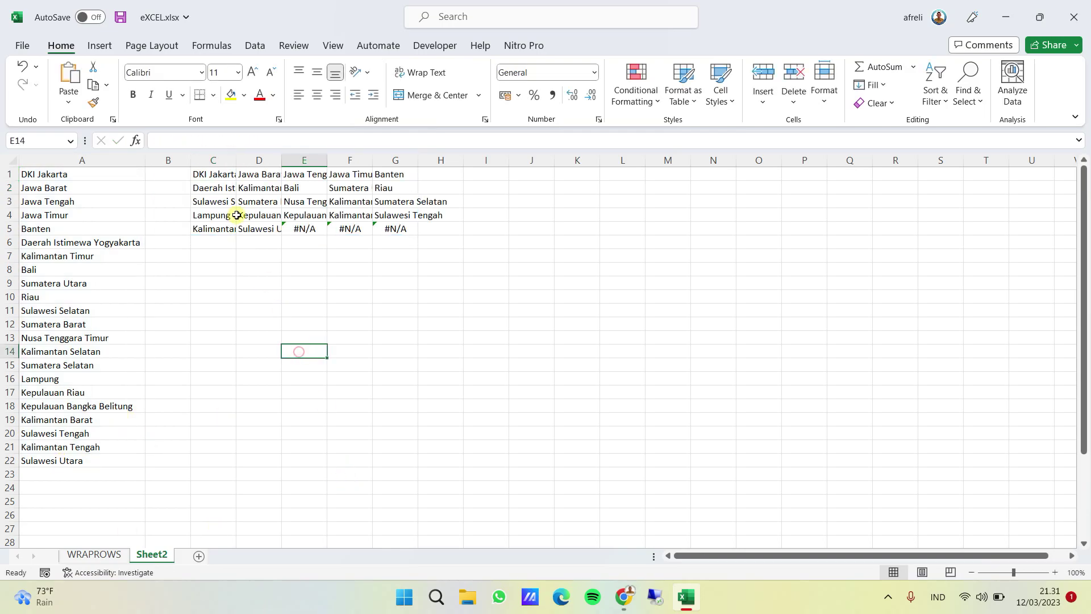
{"action": "left_click_drag", "start_coordinate": [237, 160], "coordinate": [511, 162]}
{"action": "left_click_drag", "start_coordinate": [442, 164], "coordinate": [459, 163]}
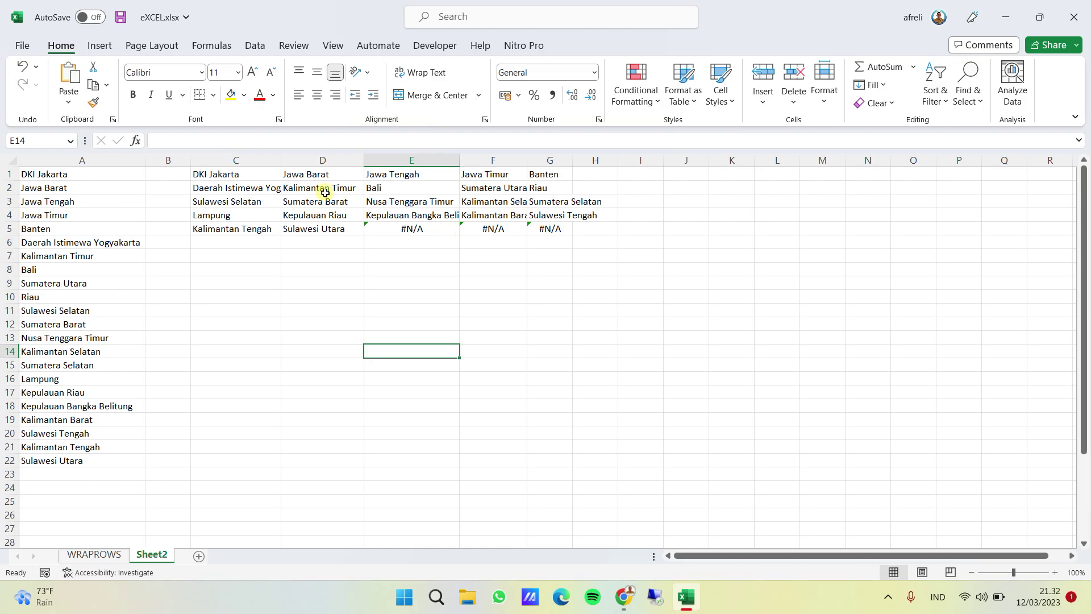
{"action": "left_click", "coordinate": [224, 173]}
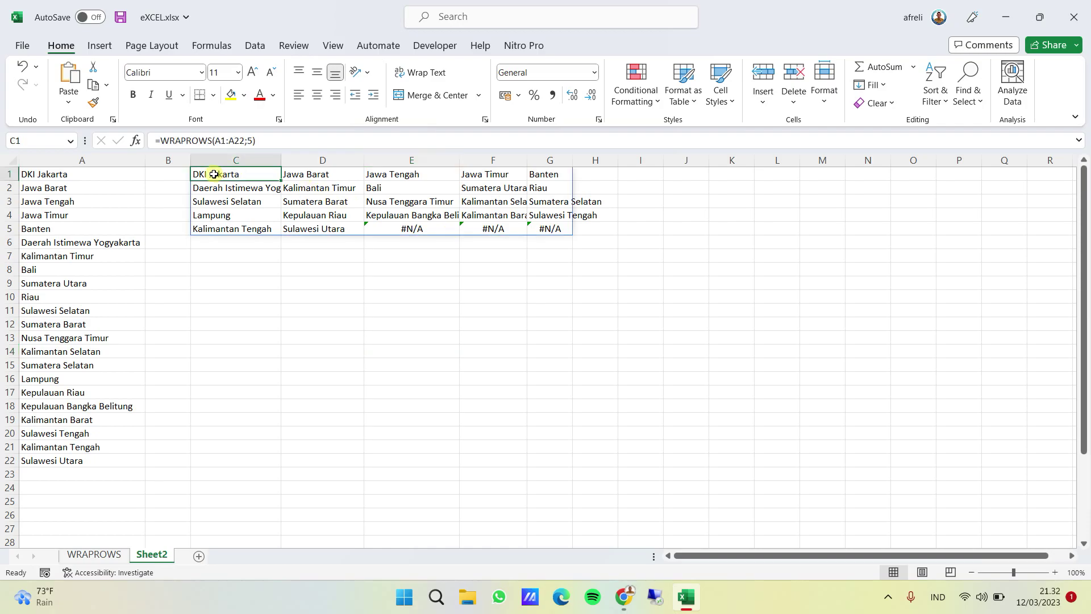
- Add "" as the pad_with argument so the formula reads =WRAPROWS(A1:A22;5;"") and the #N/A cells show blank
{"action": "left_click", "coordinate": [253, 141]}
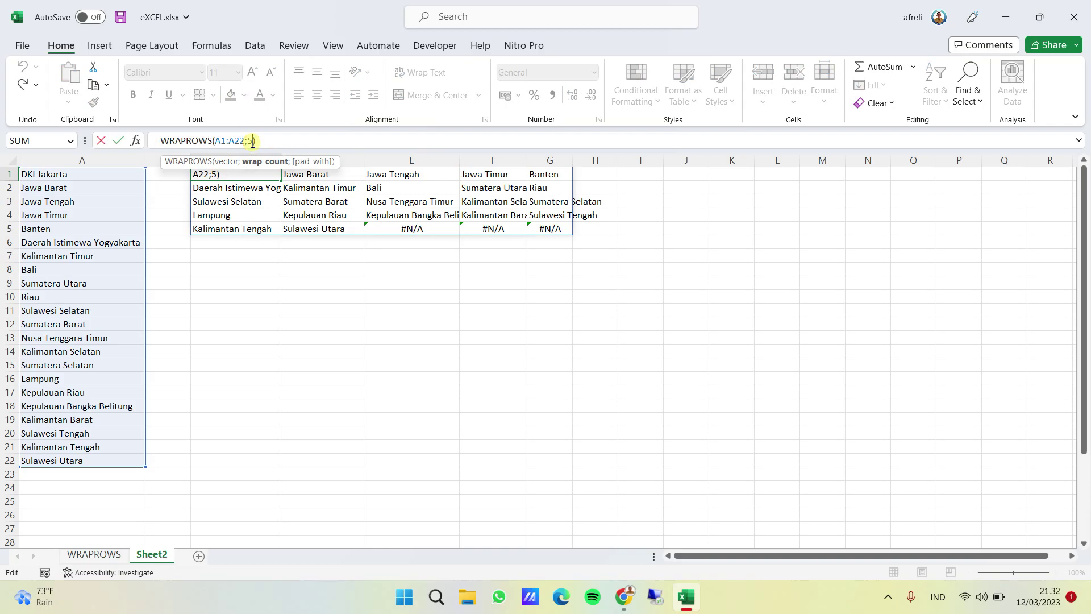
{"action": "type", "text": ";\""}
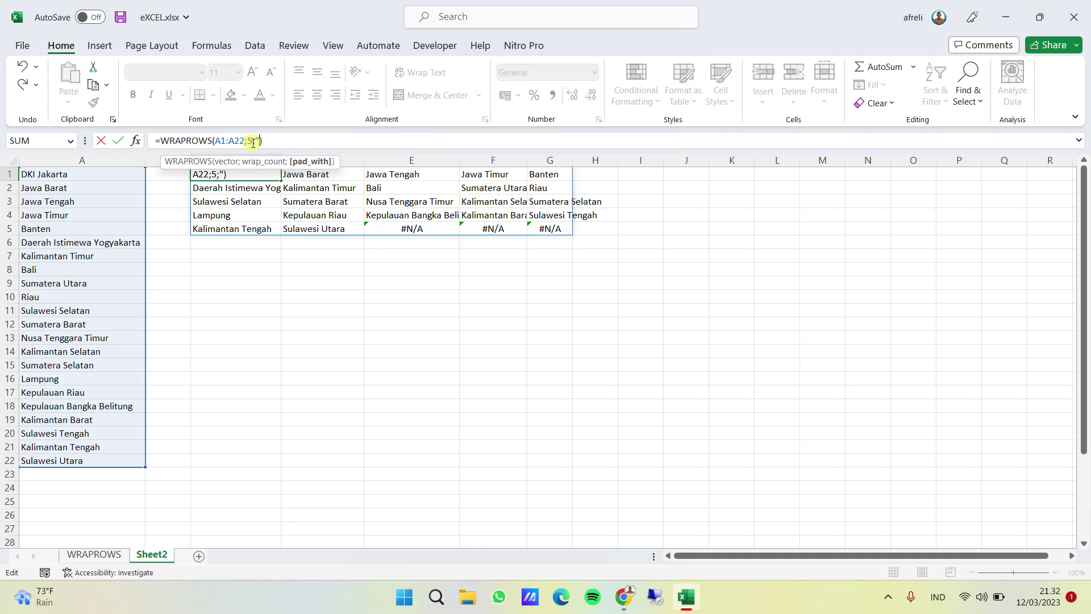
{"action": "type", "text": "\""}
{"action": "key", "text": "Return"}
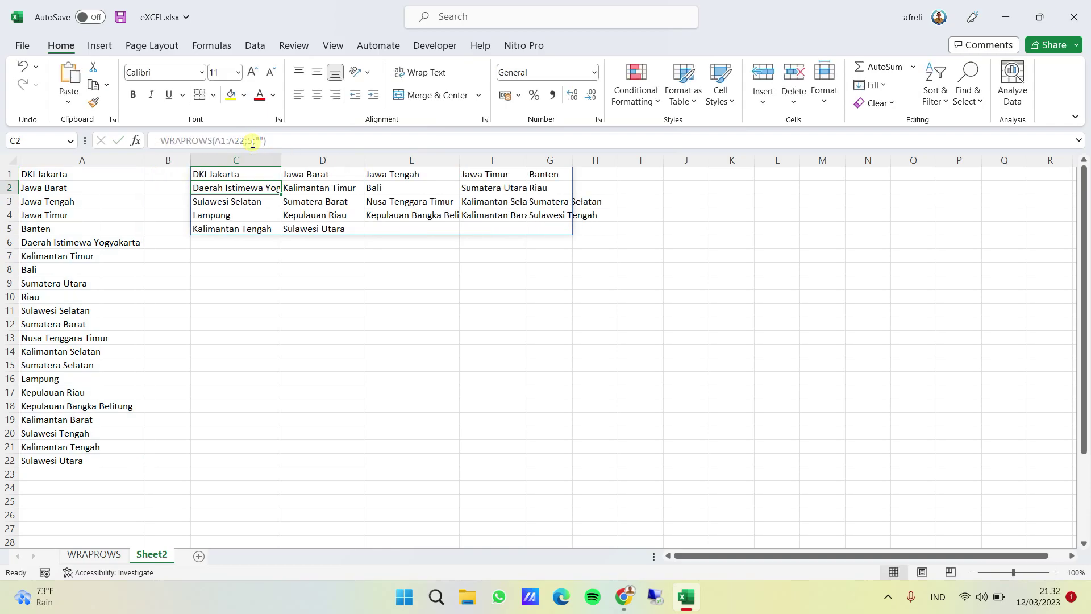
{"action": "left_click", "coordinate": [503, 421]}
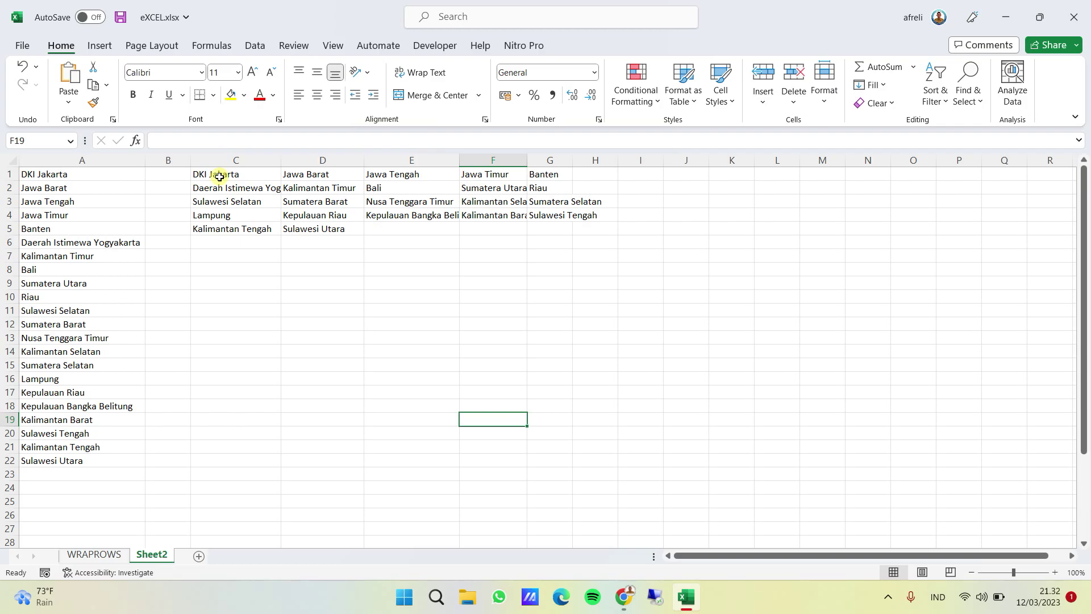
- Change the WRAPROWS wrap count from 5 to 4 for a four-column grid
{"action": "left_click", "coordinate": [219, 177]}
{"action": "left_click", "coordinate": [252, 140]}
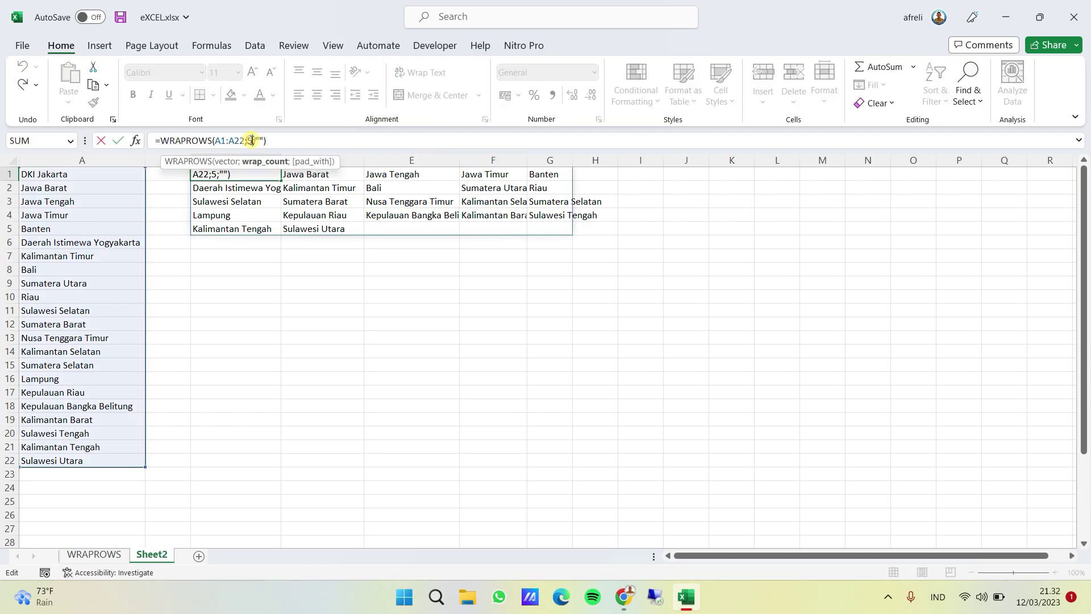
{"action": "key", "text": "BackSpace"}
{"action": "type", "text": "4"}
{"action": "key", "text": "Return"}
{"action": "left_click", "coordinate": [438, 378]}
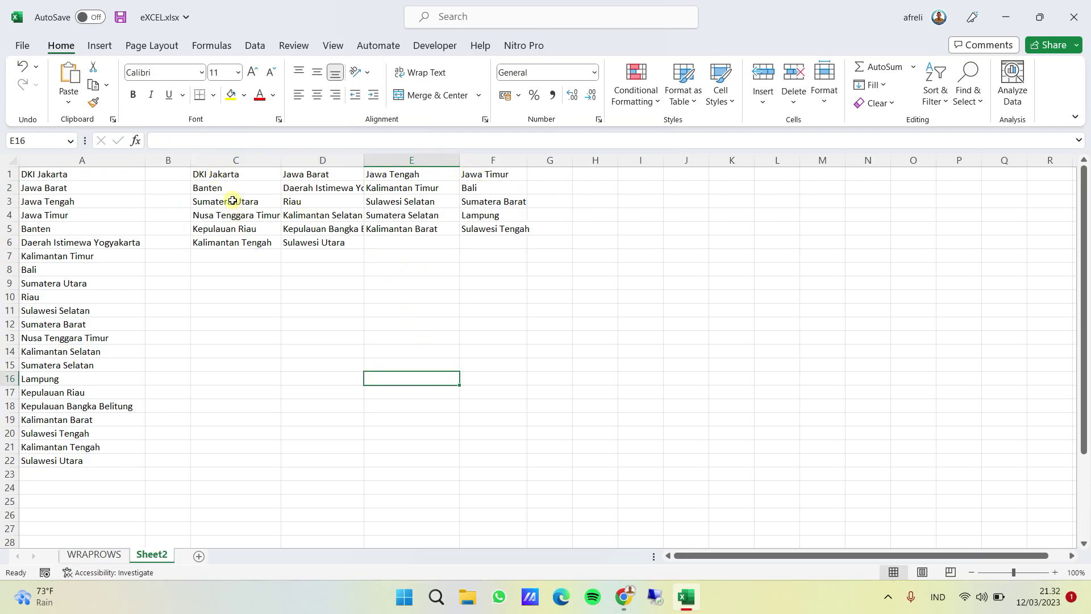
- Change the wrap count to 3 for a three-column grid
{"action": "left_click", "coordinate": [222, 174]}
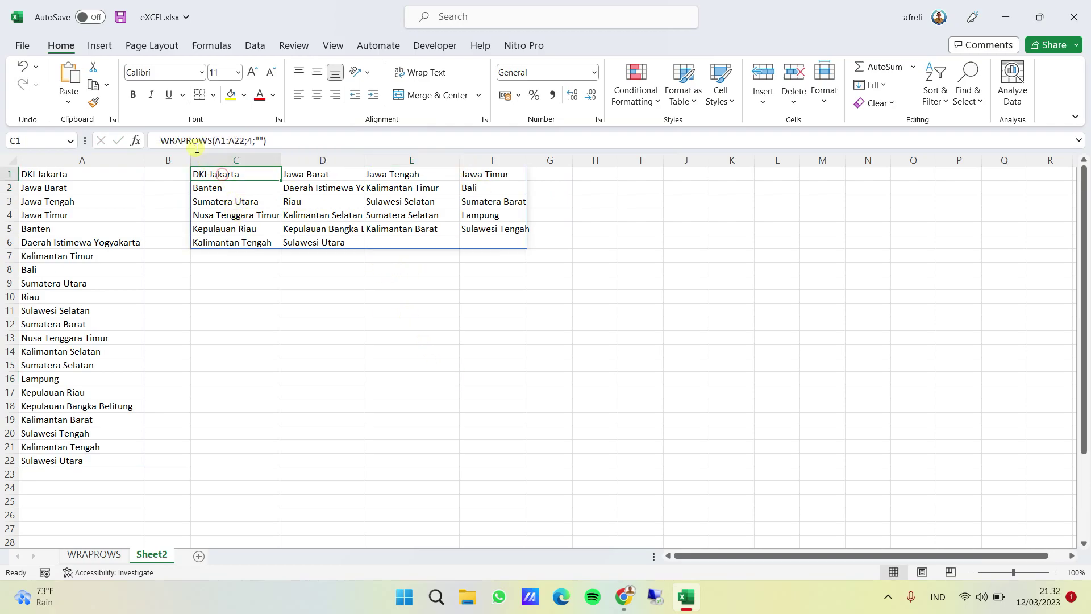
{"action": "left_click", "coordinate": [251, 140]}
{"action": "key", "text": "BackSpace"}
{"action": "type", "text": "3"}
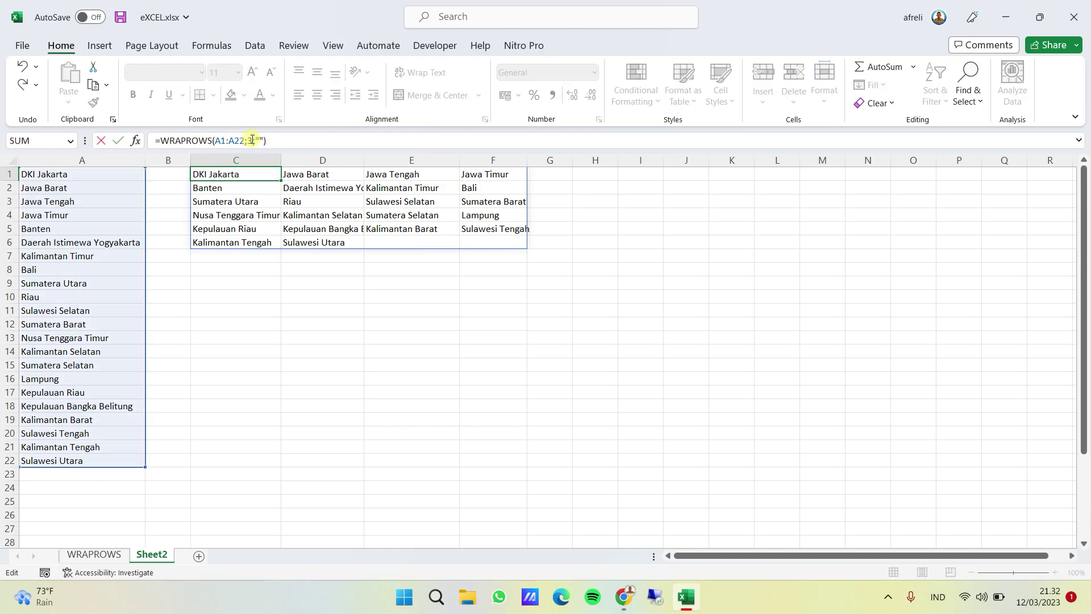
{"action": "key", "text": "Return"}
{"action": "left_click", "coordinate": [395, 405]}
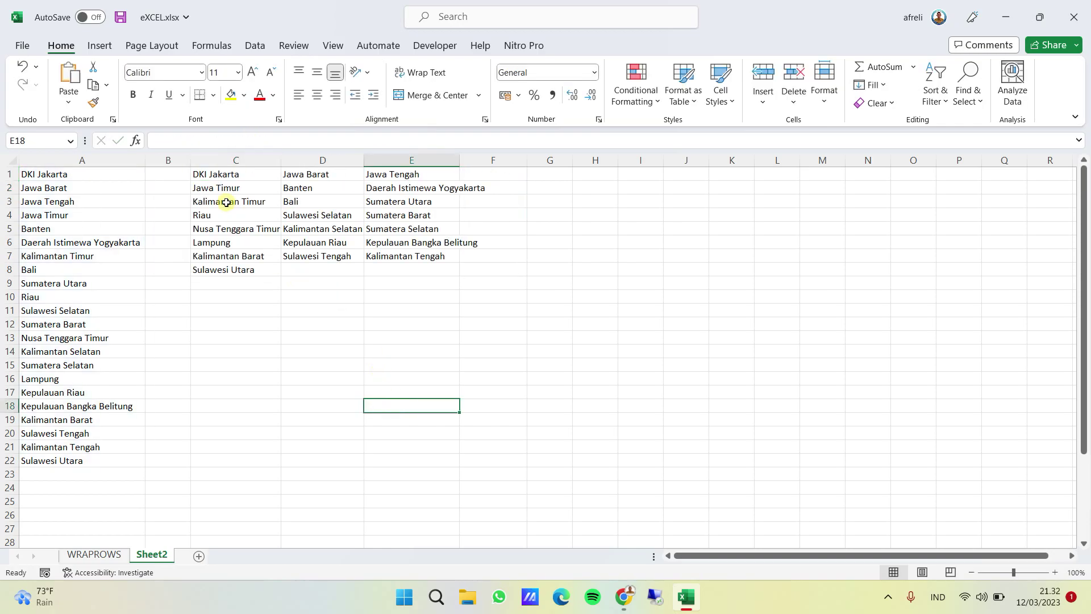
- Change the wrap count to 7 for a seven-column grid
{"action": "left_click", "coordinate": [220, 173]}
{"action": "left_click", "coordinate": [254, 141]}
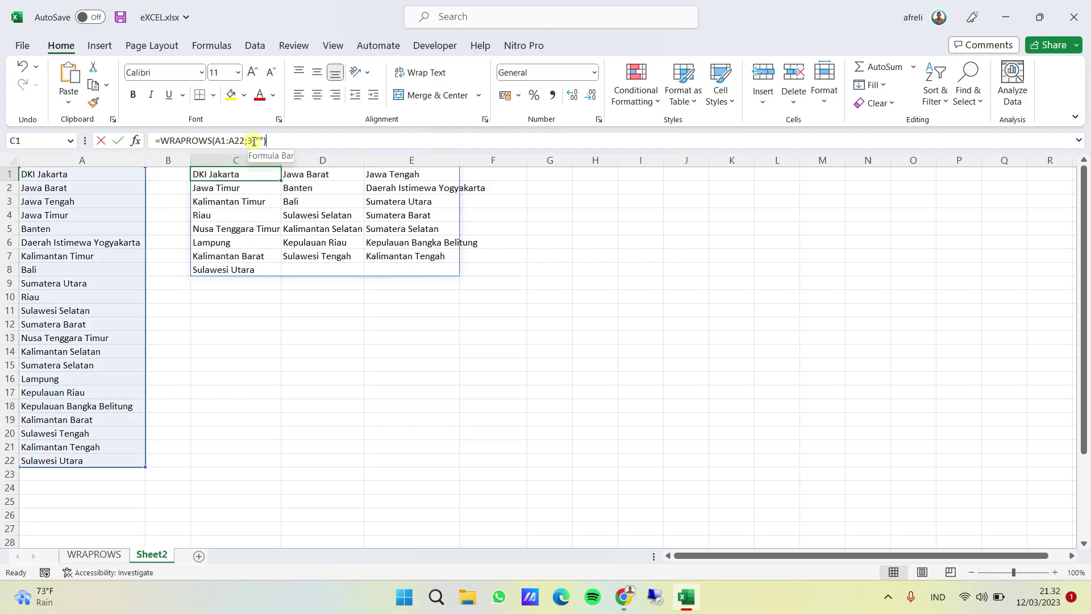
{"action": "key", "text": "BackSpace"}
{"action": "type", "text": "7"}
{"action": "key", "text": "Return"}
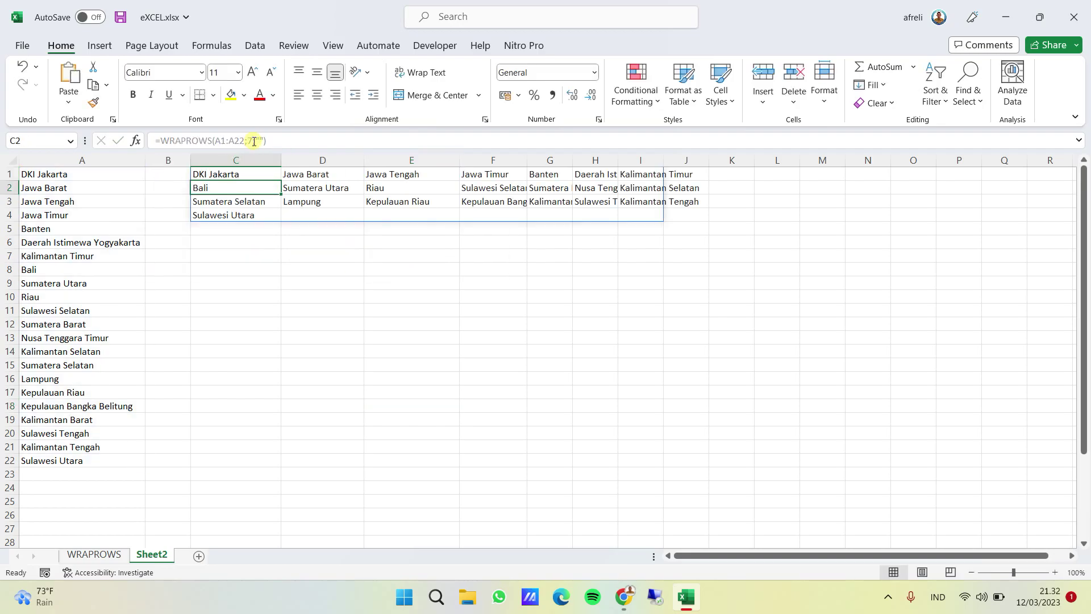
{"action": "left_click", "coordinate": [361, 341]}
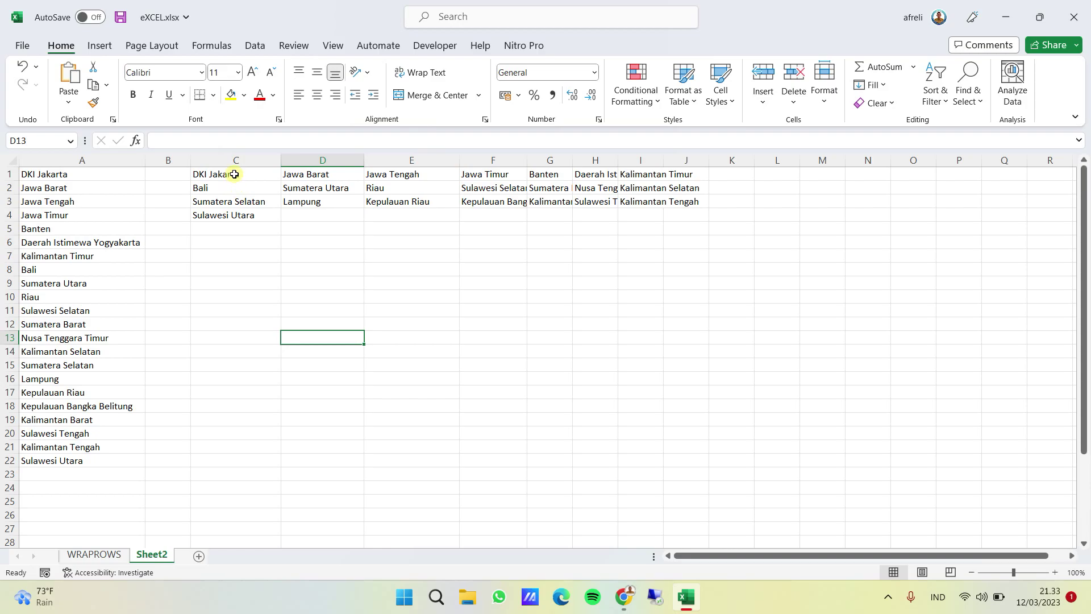
- Set the wrap count to 6 so the provinces spill into C1:H4
{"action": "left_click", "coordinate": [236, 173]}
{"action": "left_click", "coordinate": [252, 140]}
{"action": "key", "text": "BackSpace"}
{"action": "type", "text": "6"}
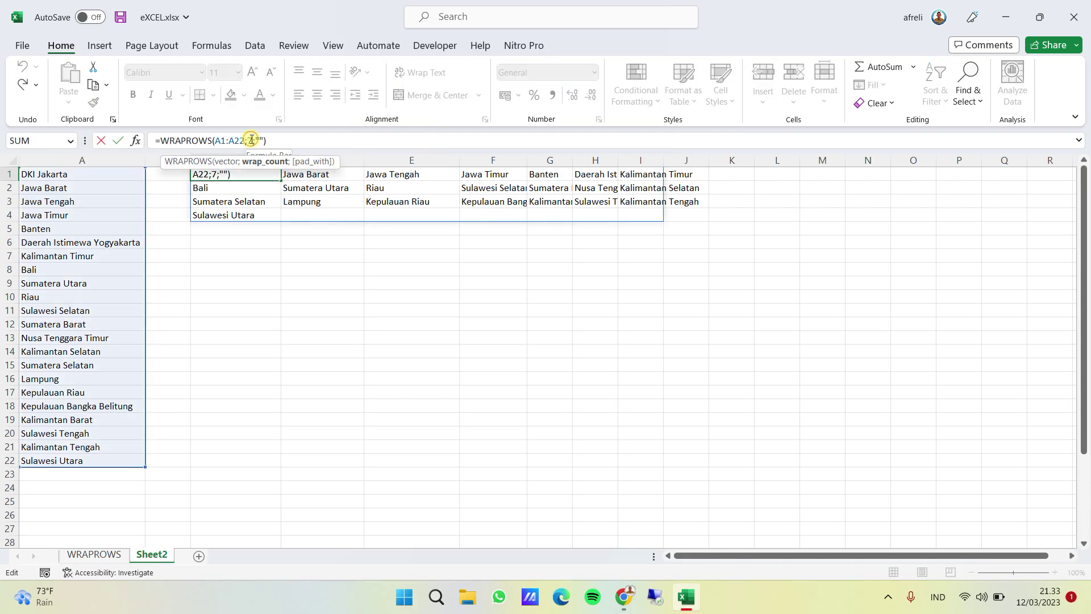
{"action": "left_click", "coordinate": [597, 295]}
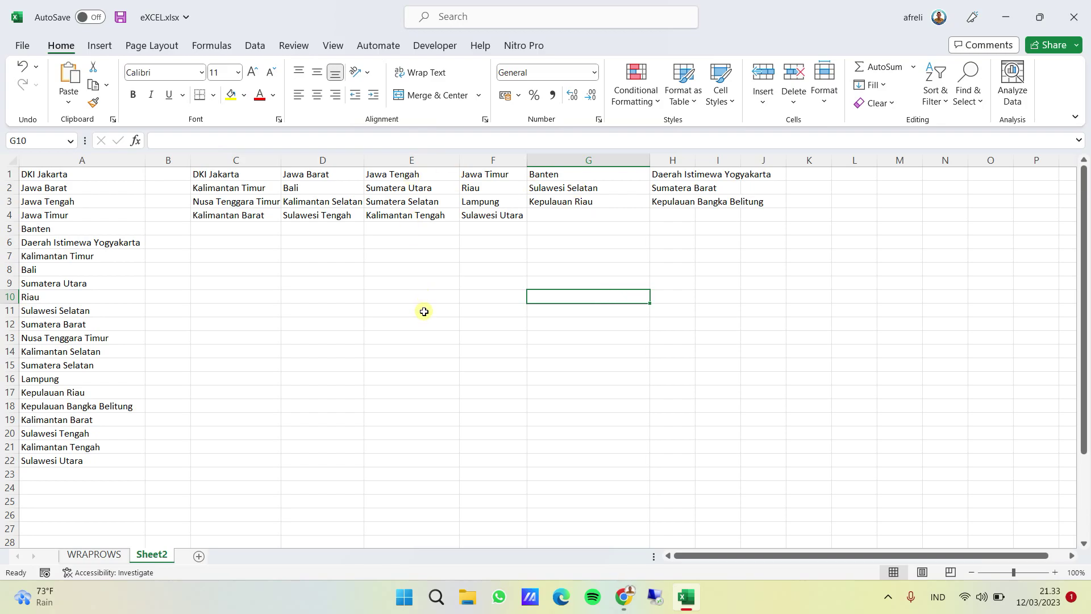